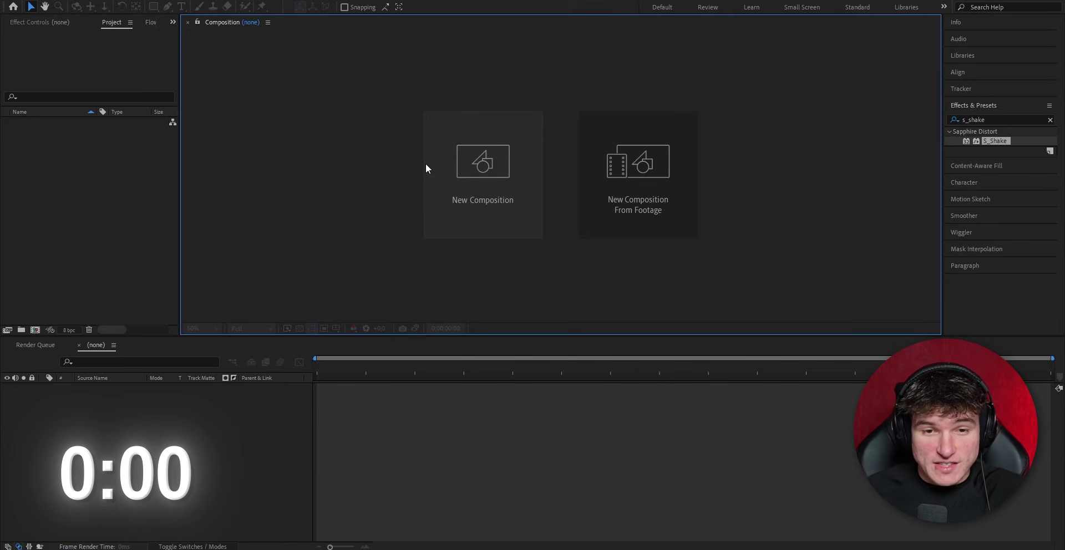
Step: Create a new 30-second composition at 60 frames per second, keeping the preset custom settings
click(425, 165)
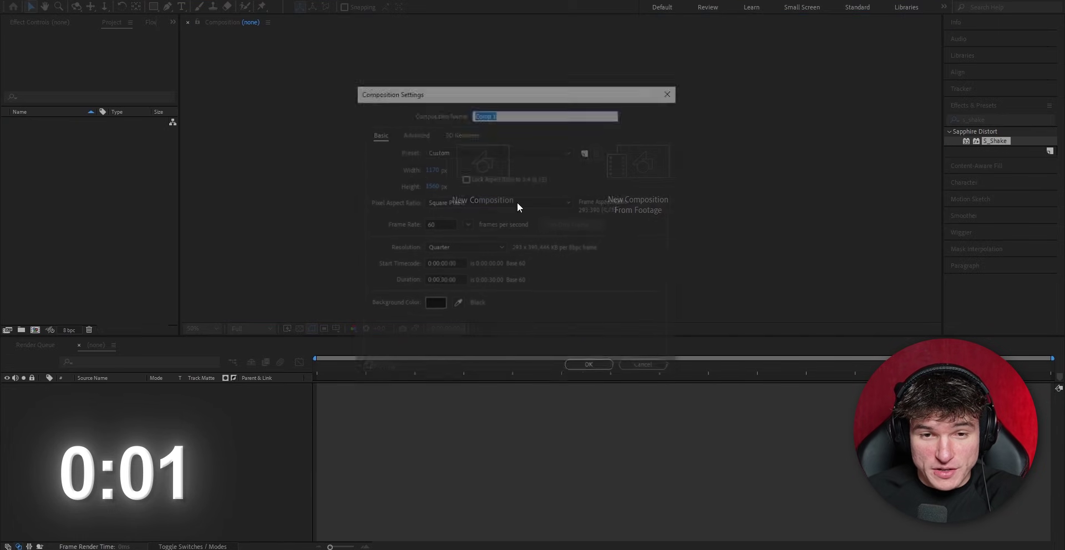
click(589, 367)
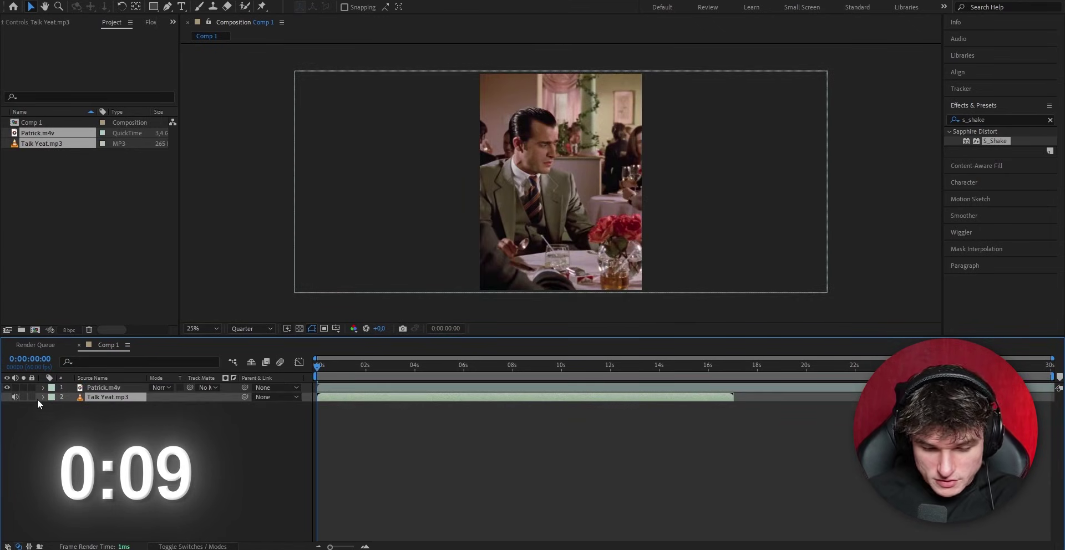
Step: Set the Talk Yeat.mp3 audio level to -11 dB and convert its audio to keyframes
key(l)
drag(163, 408, 157, 412)
right_click(328, 398)
mouse_move(383, 241)
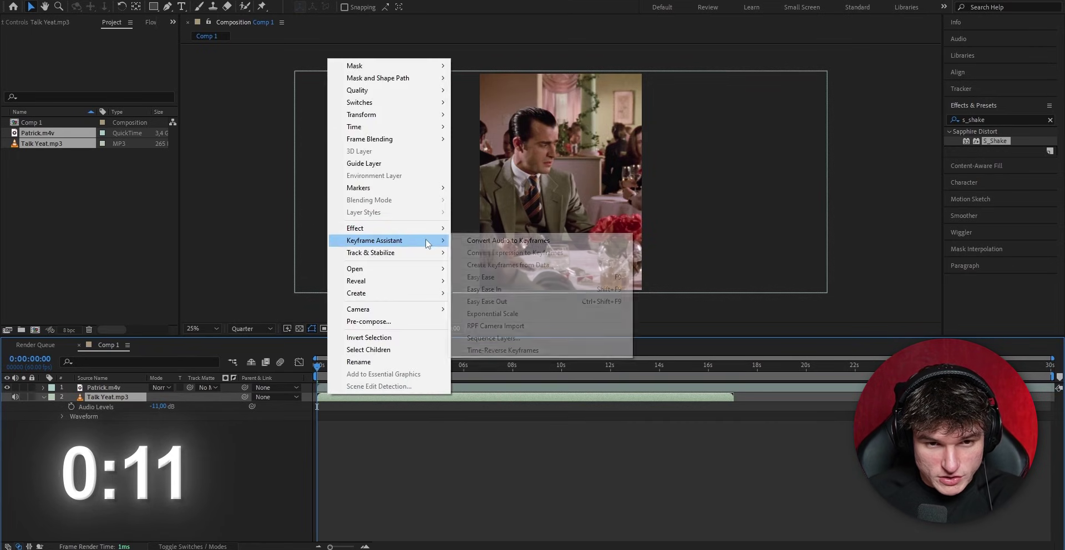
click(488, 242)
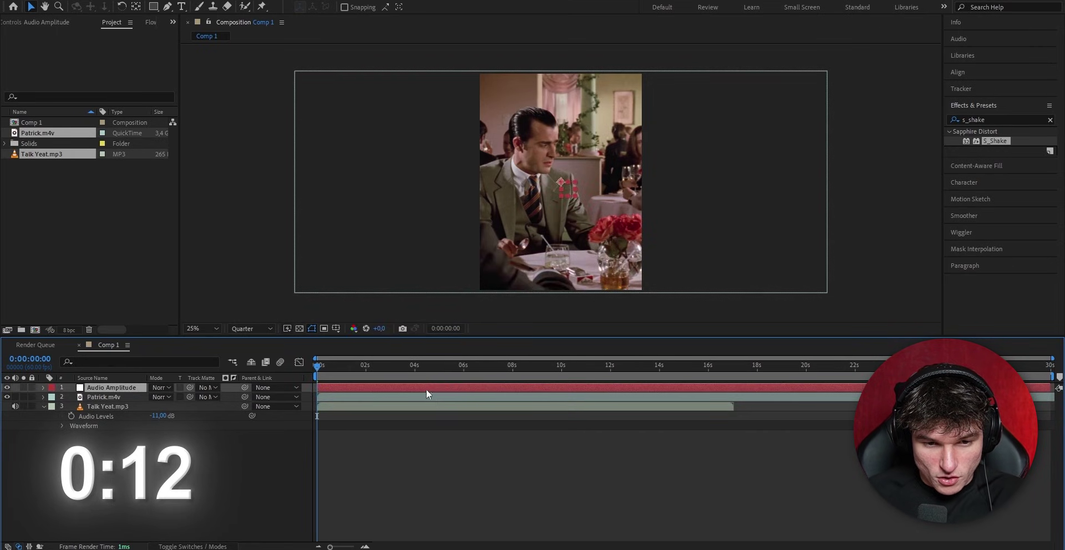
Step: Display the Both Channels slider keyframes of the Audio Amplitude layer as a graph
key(u)
click(109, 444)
click(299, 362)
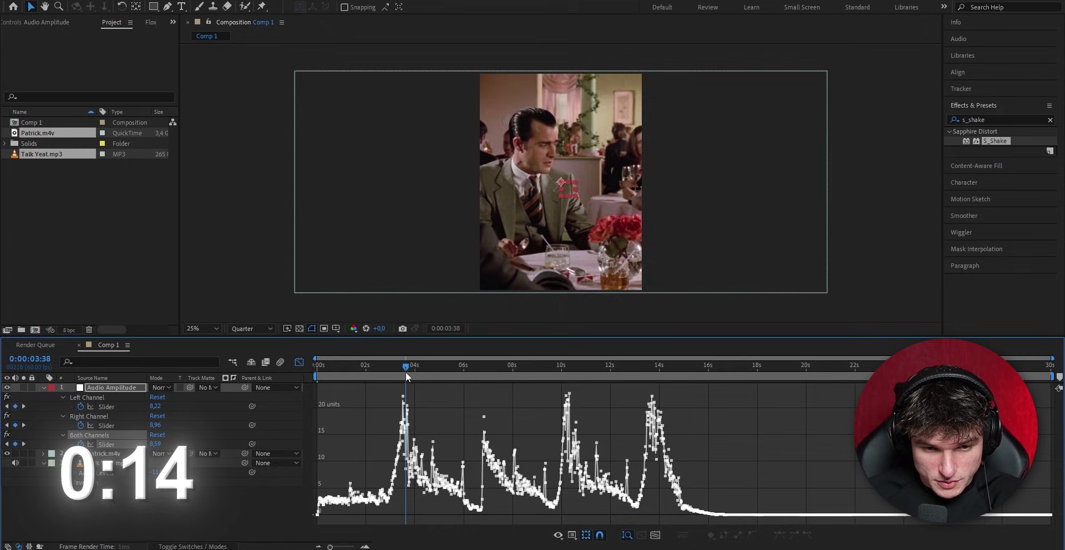
Step: Add composition markers 1, 2 and 3 at the amplitude peaks at 0:00:03:26, 0:00:04:16 and 0:00:04:44
drag(406, 373, 402, 374)
drag(330, 547, 342, 547)
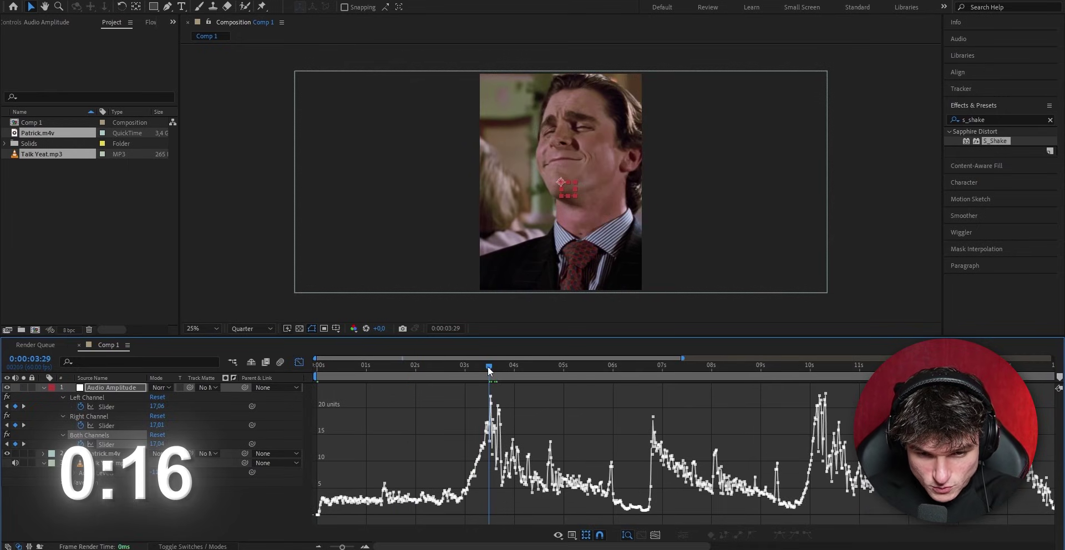
drag(489, 370, 486, 373)
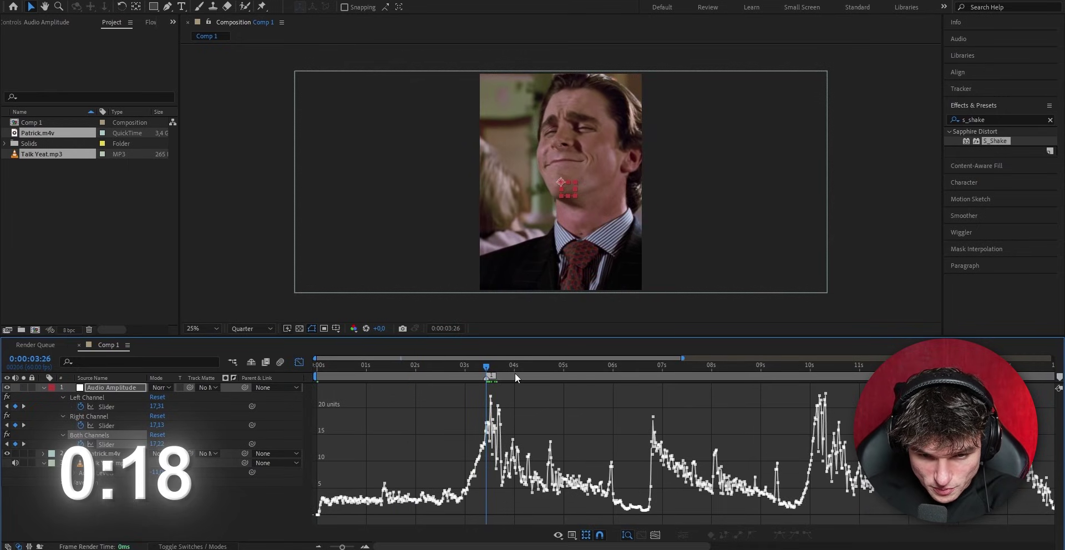
key(space)
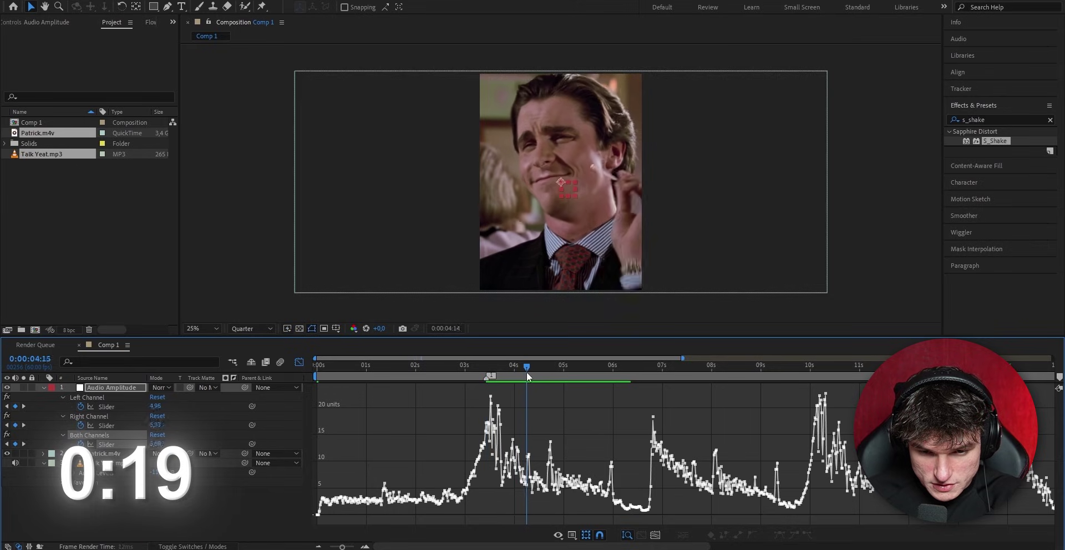
drag(528, 373, 549, 382)
key(shift+2)
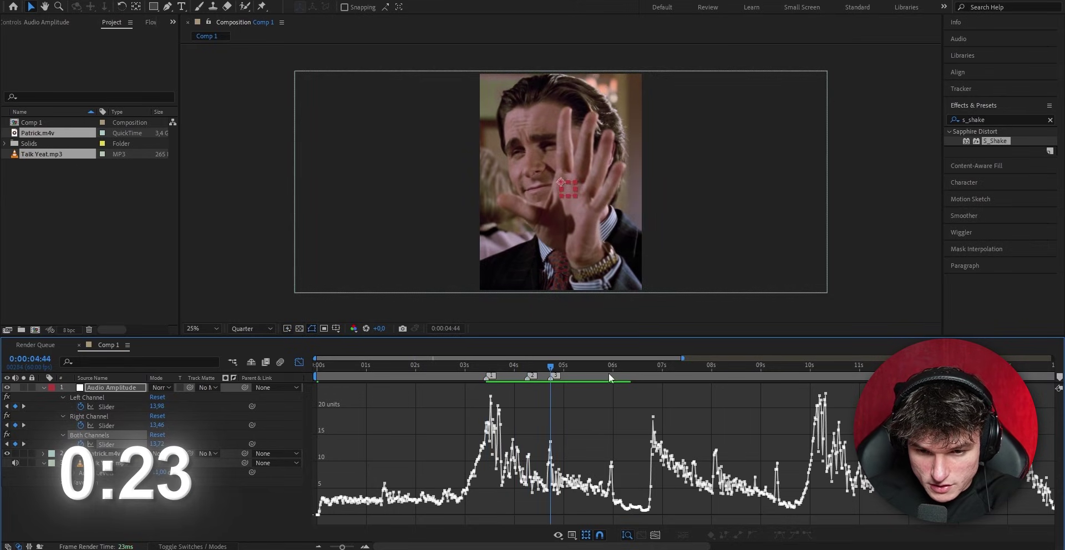
Step: Add markers 4 and 5 at the peaks around six seconds and at 0:00:06:49, and preview the last beat
click(612, 380)
click(653, 371)
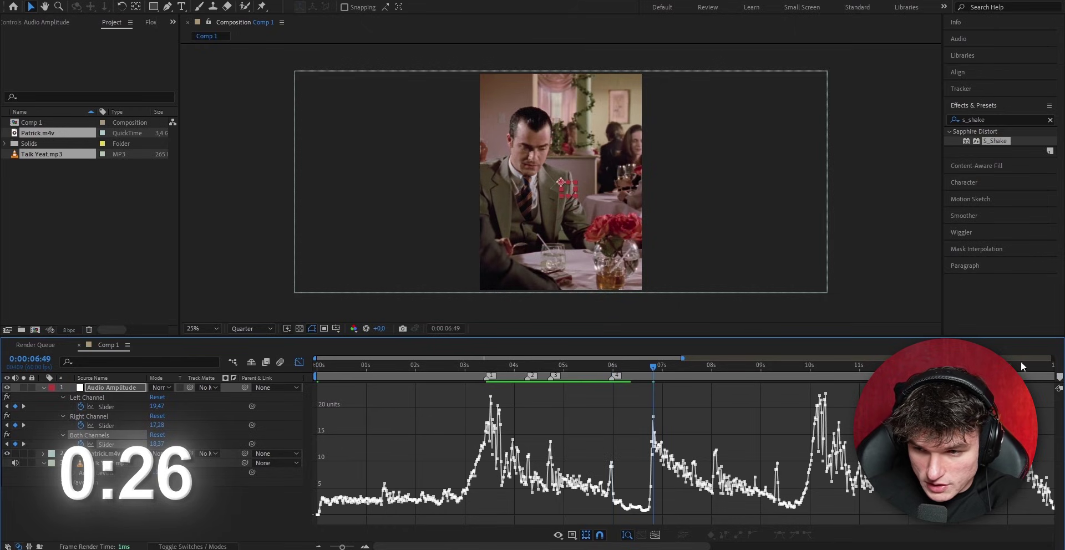
click(638, 370)
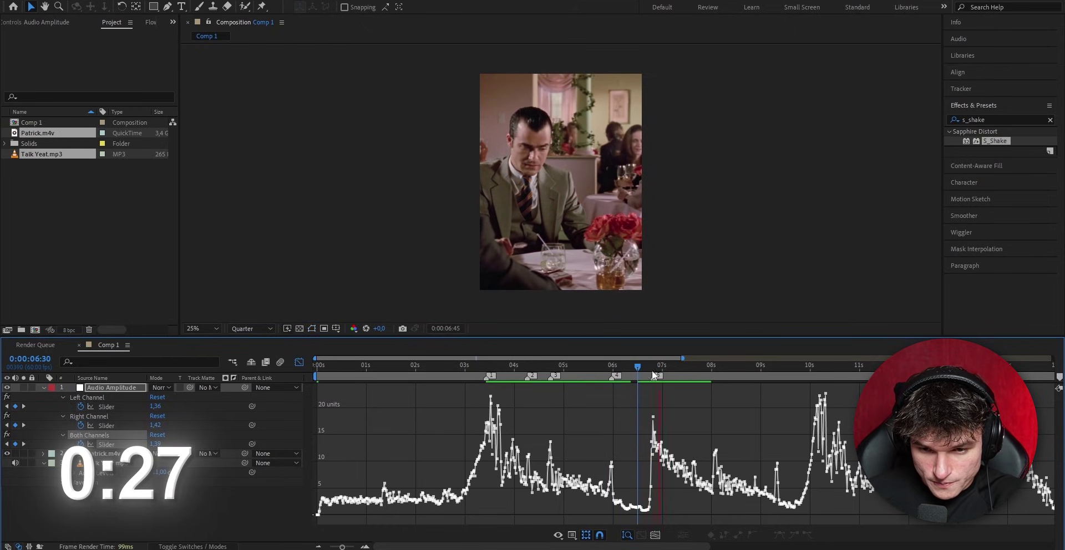
key(space)
Step: Close the graph view and delete the Audio Amplitude layer
click(298, 363)
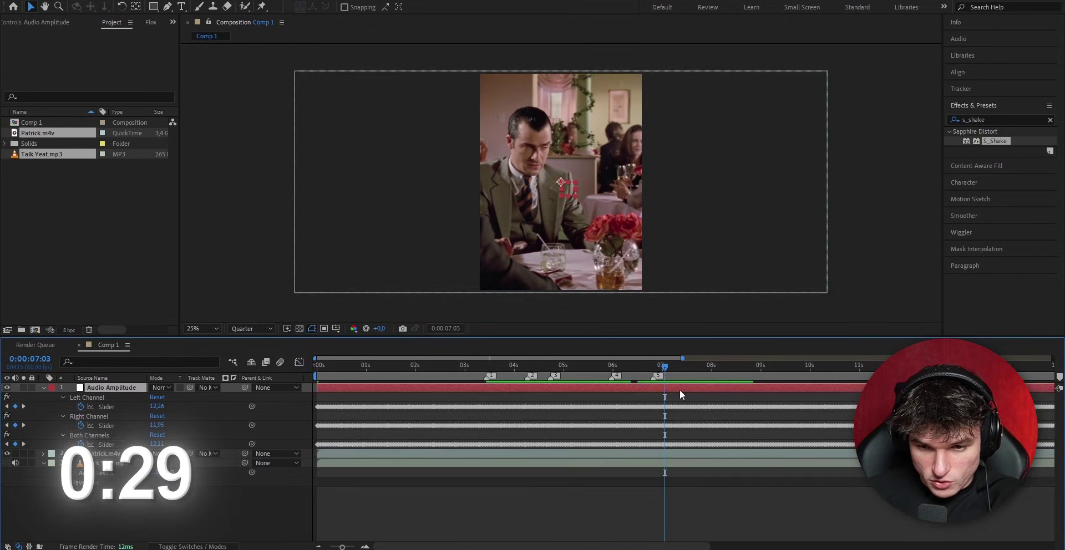
key(Delete)
click(319, 547)
Step: Save the project as Test
key(ctrl+s)
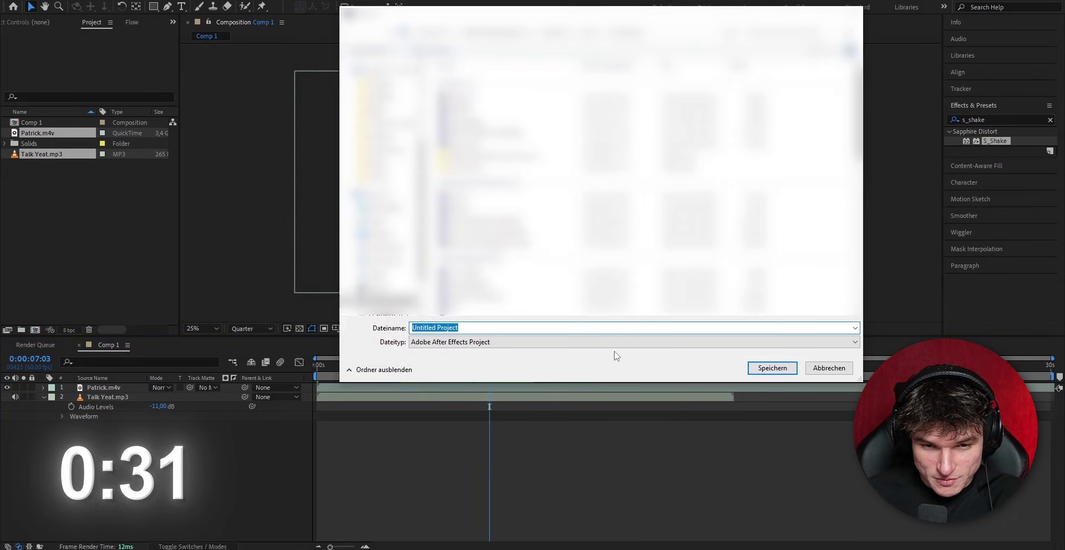
text(Test)
key(Return)
Step: Open the Patrick.m4v layer's footage and set its In point at the mirror-room shot at 0:19:00:14
right_click(402, 377)
click(437, 412)
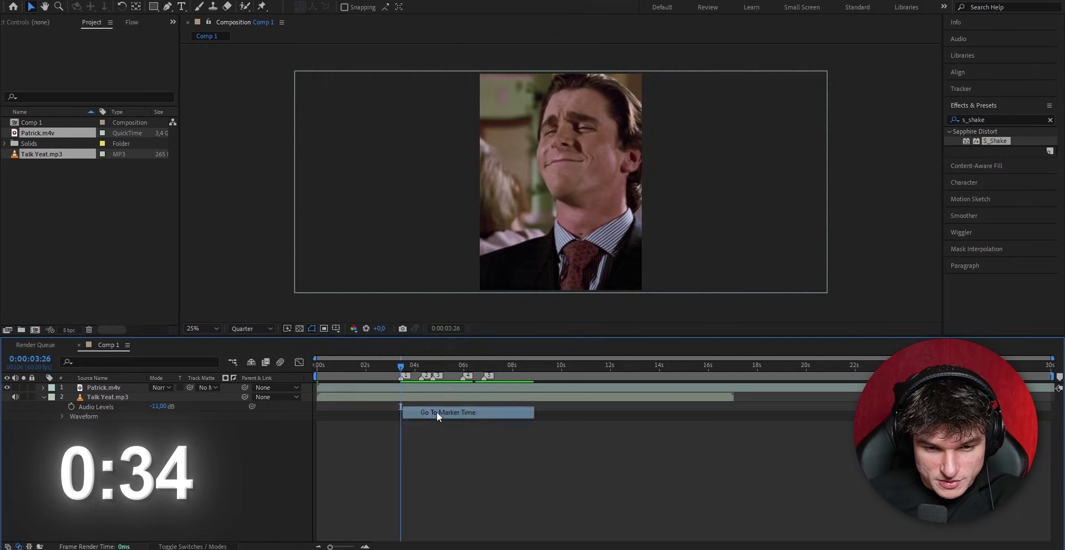
click(429, 396)
double_click(433, 388)
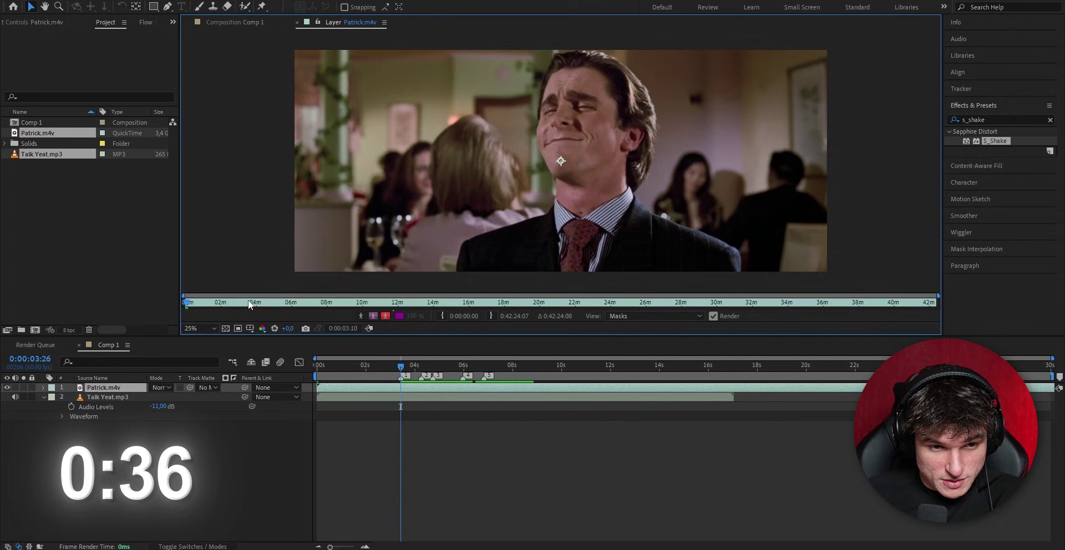
drag(248, 300, 531, 303)
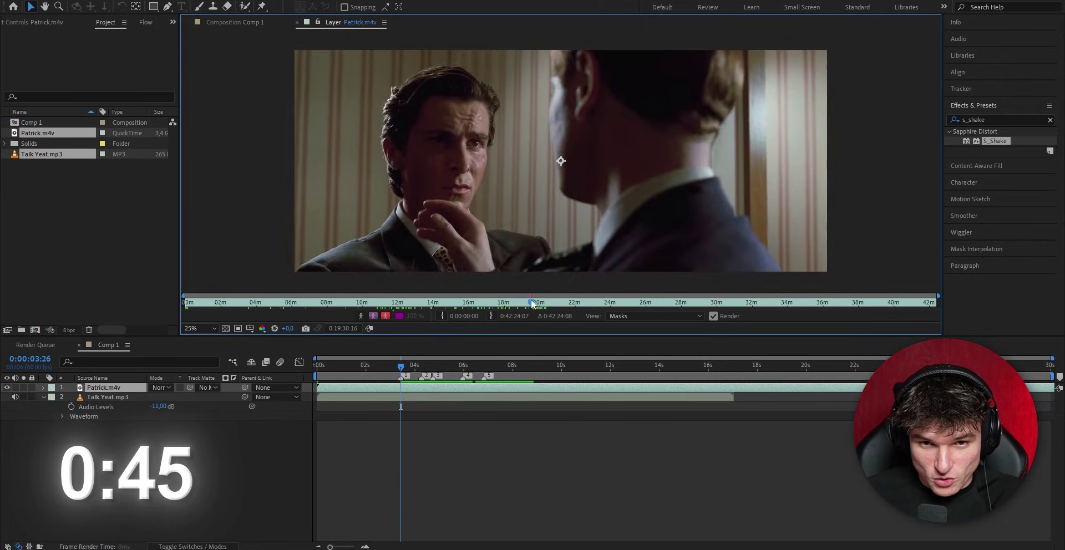
drag(531, 303, 523, 304)
click(443, 317)
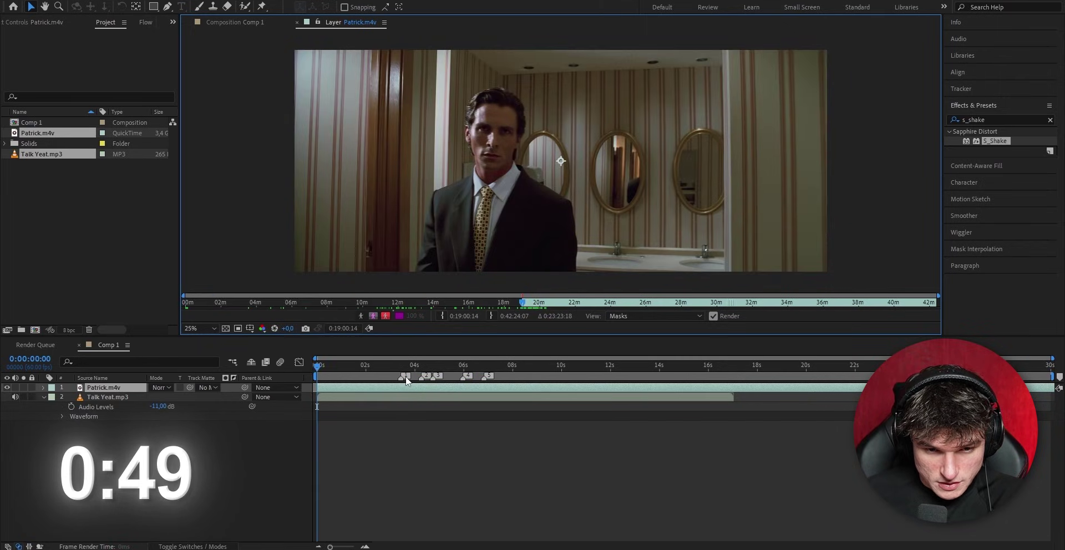
Step: Split the Patrick.m4v layer at marker 2
right_click(401, 377)
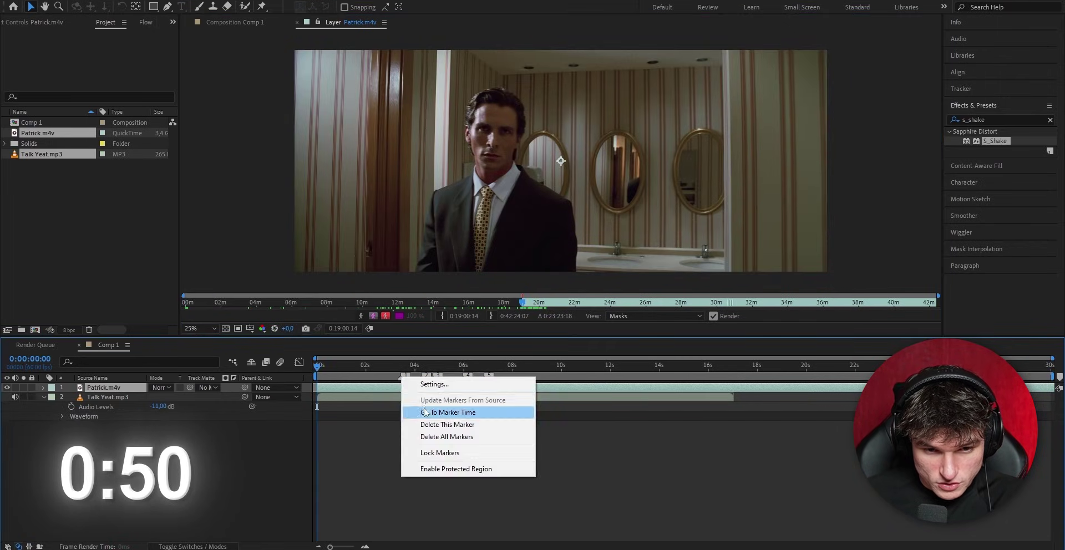
click(425, 412)
right_click(423, 377)
click(434, 407)
key(ctrl+shift+d)
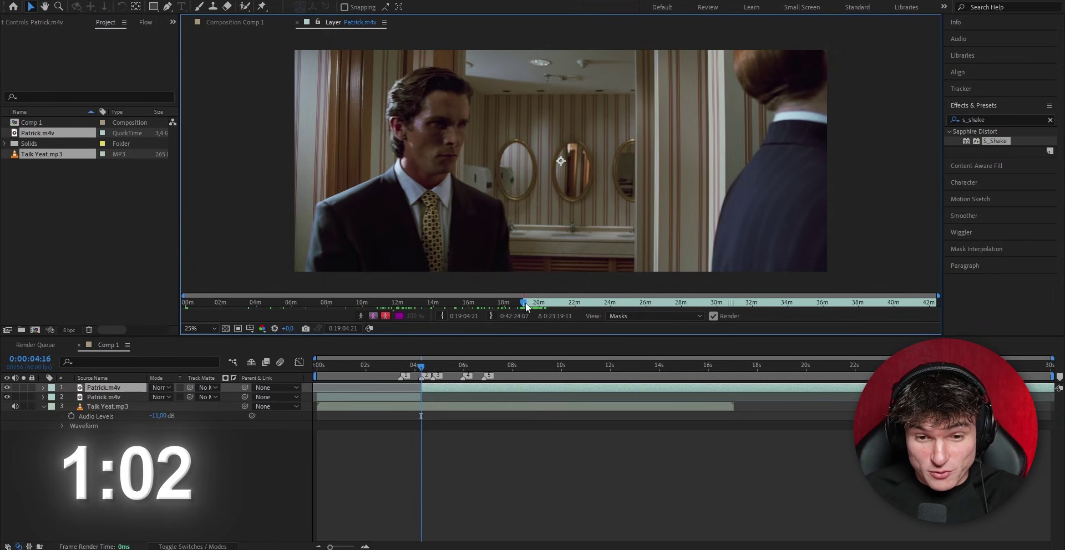
Step: Set the new clip's In point to the office-window shot at 0:20:45:20 and split the layer at marker 3
drag(526, 307, 549, 305)
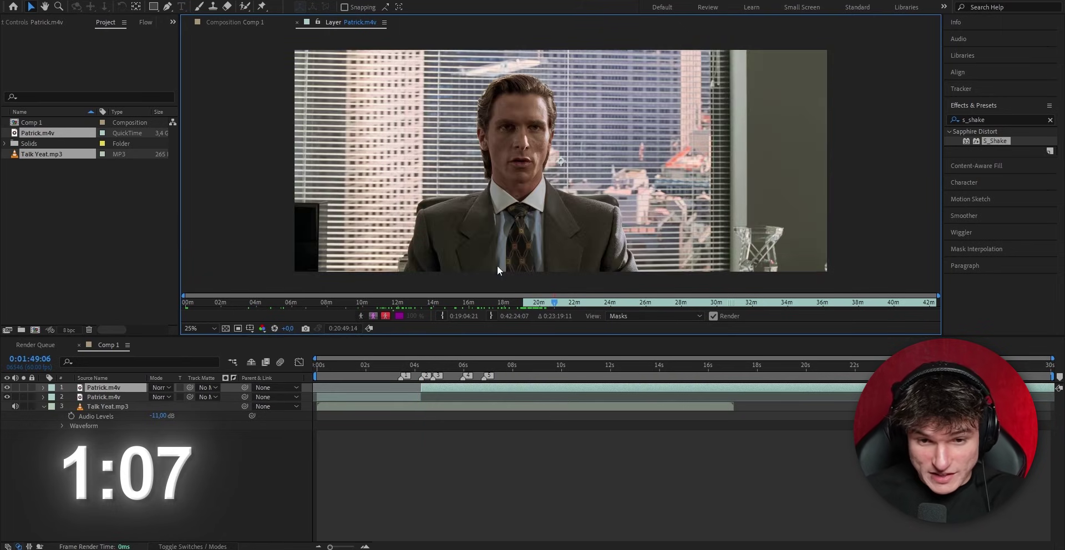
drag(556, 305, 554, 305)
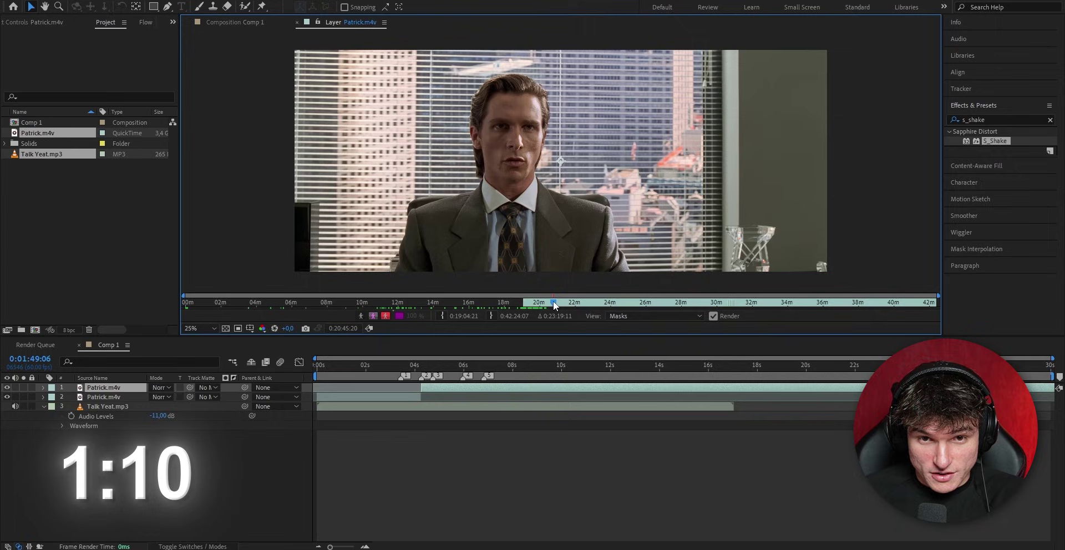
click(439, 316)
right_click(435, 376)
click(468, 411)
key(ctrl+shift+d)
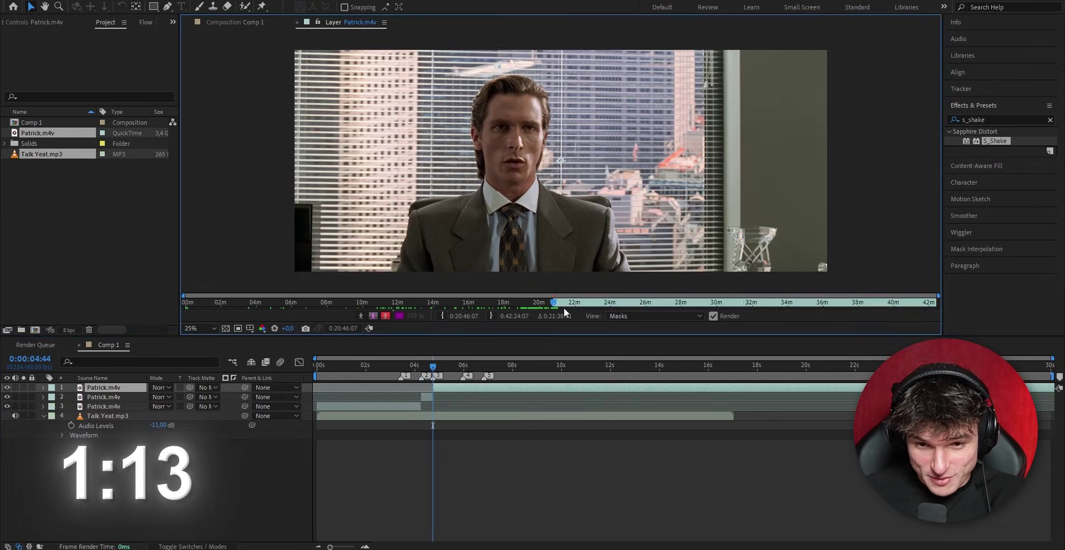
Step: Set the next clip's In point to the sunglasses-on-sofa shot at 0:23:08:16 and split the layer at marker 4
mouse_move(563, 307)
mouse_down()
mouse_move(654, 306)
mouse_move(643, 304)
mouse_up()
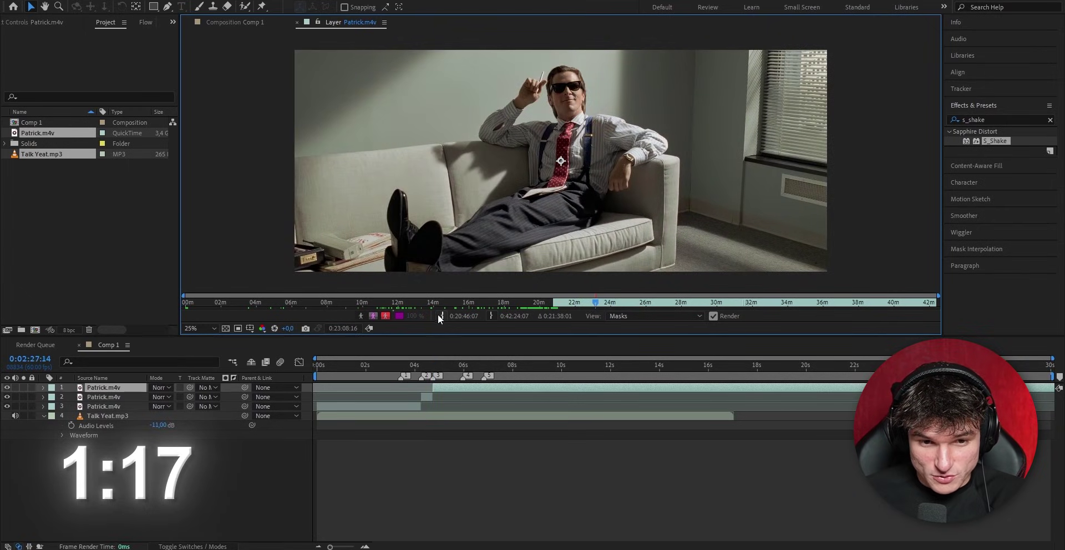
click(442, 315)
right_click(465, 376)
click(493, 408)
key(ctrl+shift+d)
Step: Set the last clip's In point to the close-up at 0:25:50:06, split it at marker 5 and delete the remainder
click(442, 316)
click(484, 367)
key(ctrl+shift+d)
key(Delete)
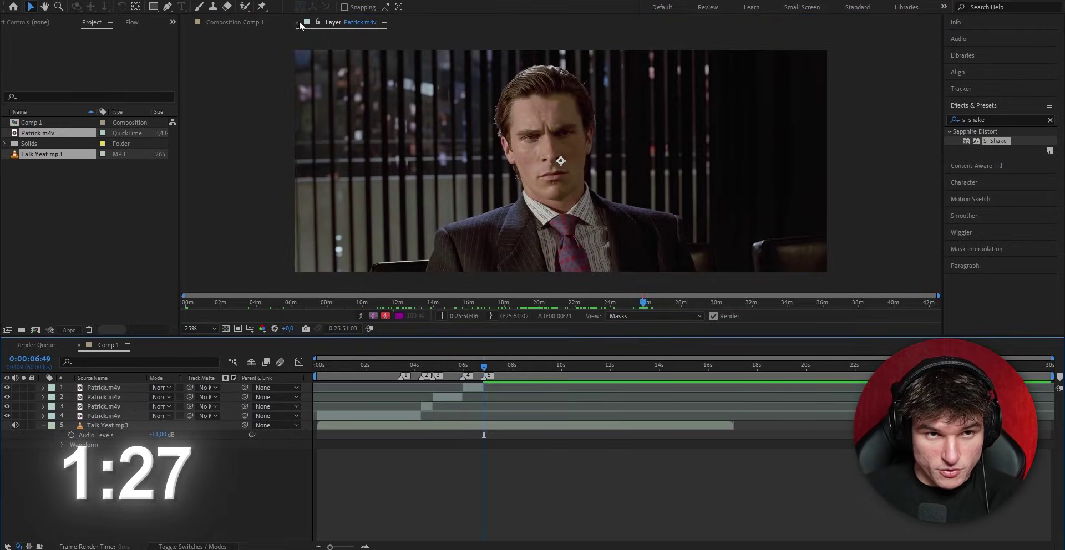
Step: Slip the first clip's footage so the man faces the camera at marker 1
click(372, 367)
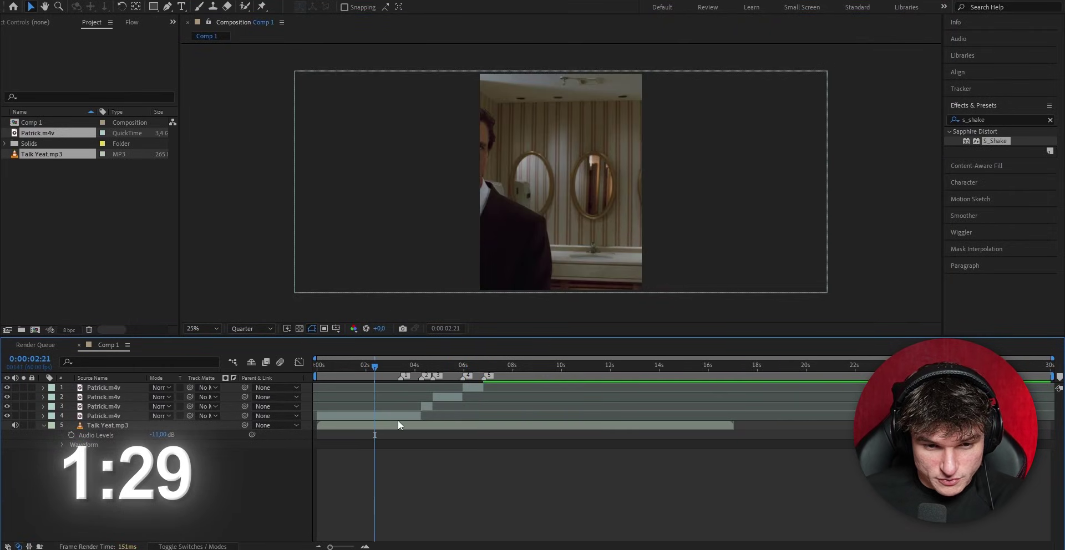
right_click(398, 378)
click(427, 410)
click(499, 417)
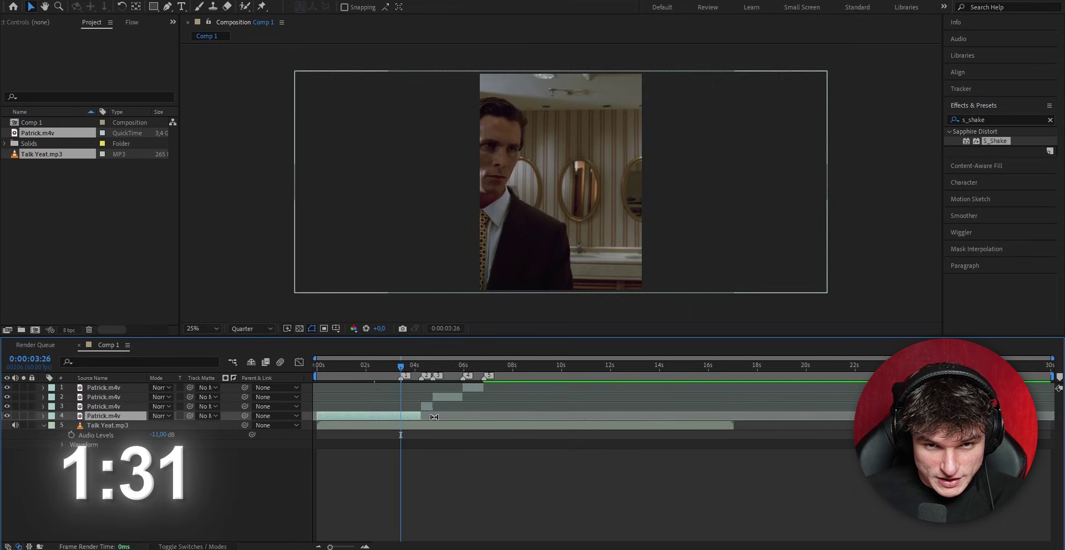
drag(499, 417, 512, 419)
key(ctrl+shift+d)
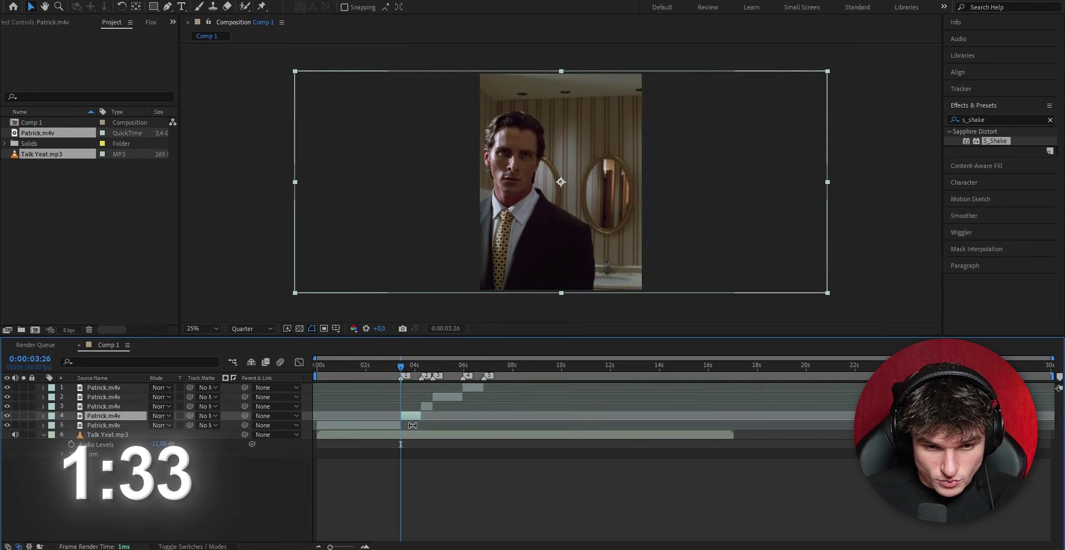
key(ctrl+z)
Step: Keyframe the first clip's X position to 1082 at the start, 898 at marker 1 and 1106 just before marker 2
key(p)
drag(157, 425, 334, 432)
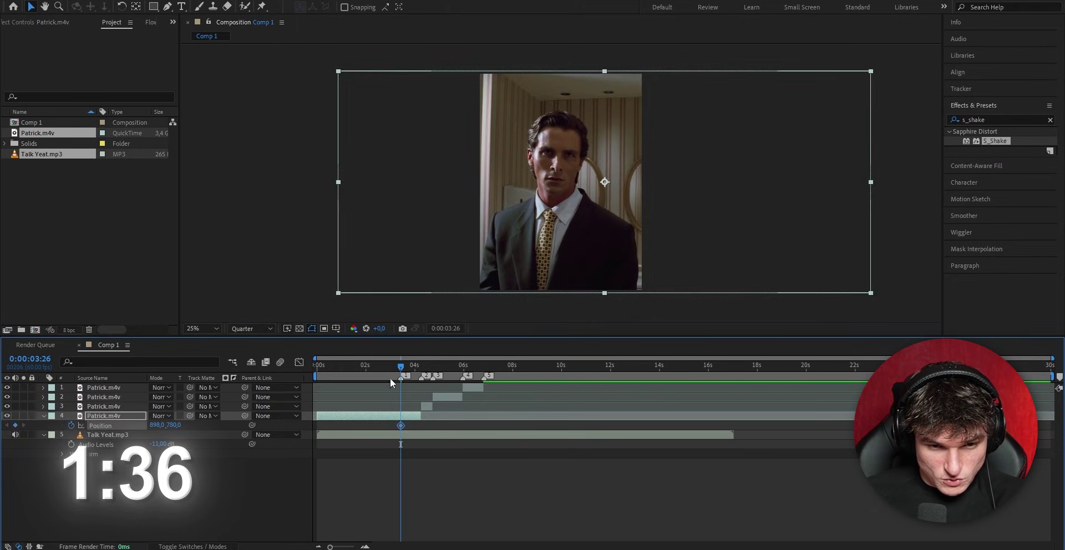
drag(386, 367, 278, 365)
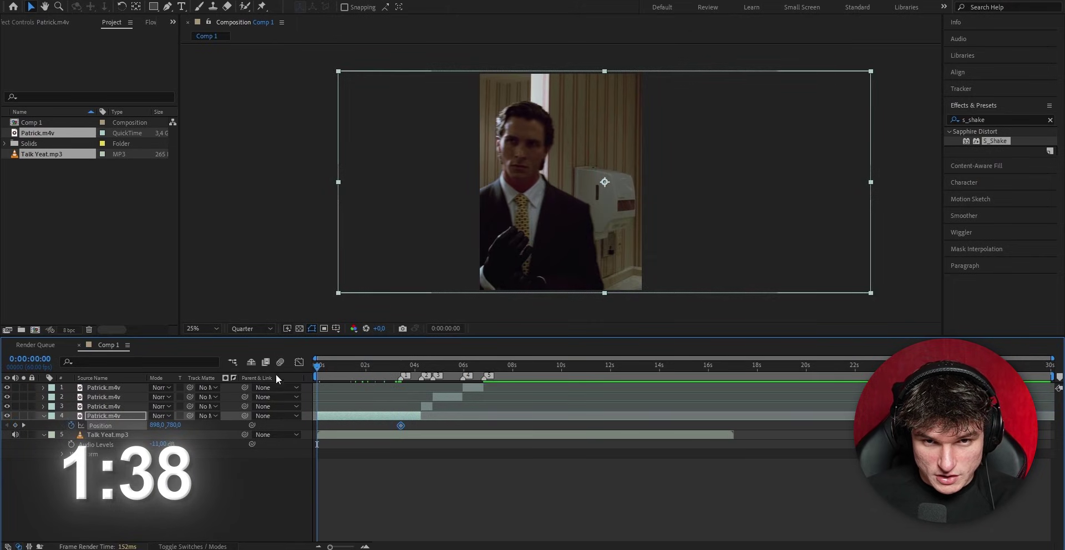
drag(154, 426, 231, 427)
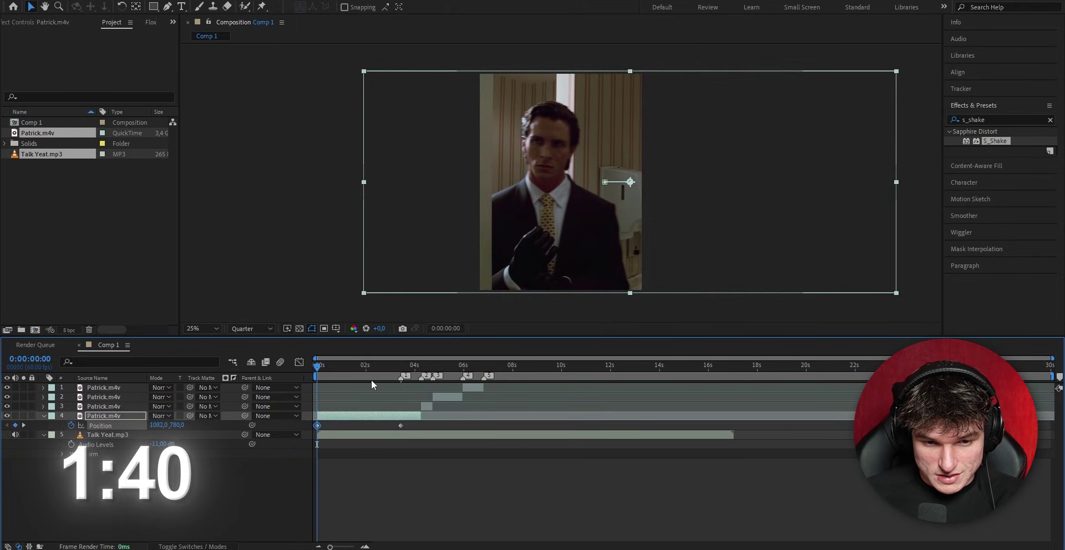
drag(371, 368, 419, 382)
drag(157, 426, 244, 427)
Step: Set the X position of the office-window clip to 898 to centre the man in the frame
click(423, 367)
click(427, 408)
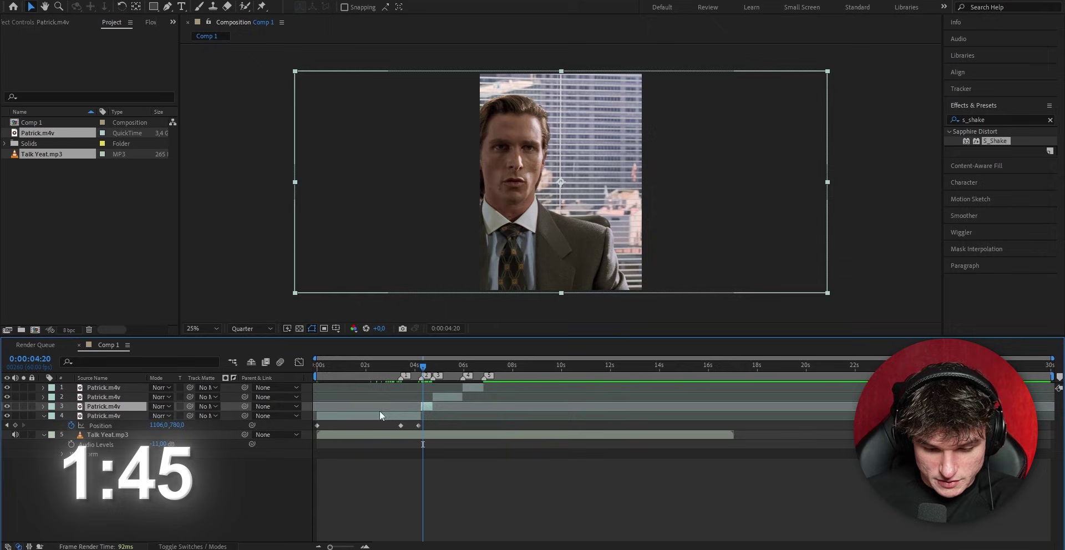
key(p)
drag(157, 416, 287, 416)
Step: Reveal the position of the sofa clip and slip its footage between markers 3 and 4
click(459, 368)
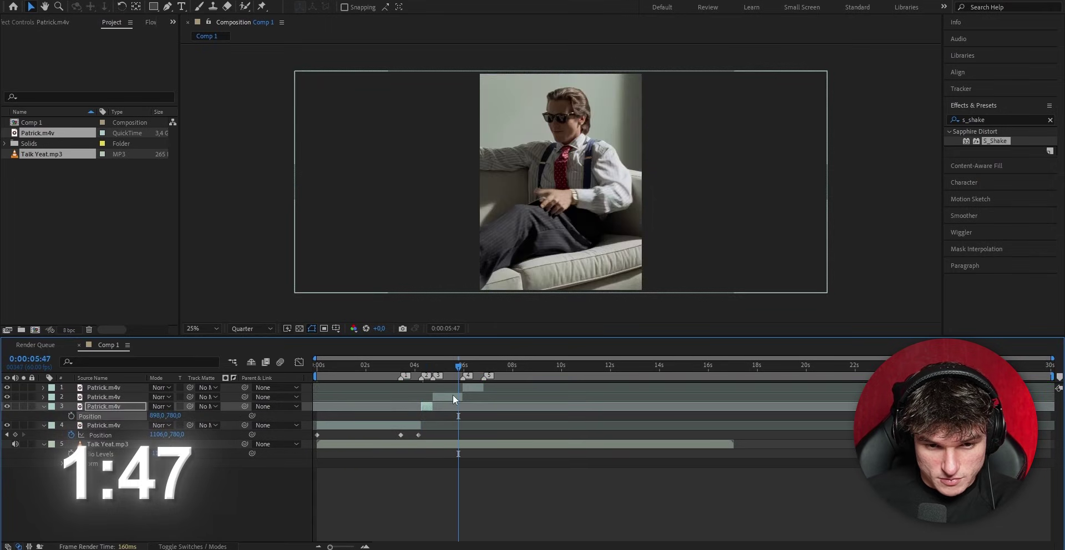
click(453, 398)
key(p)
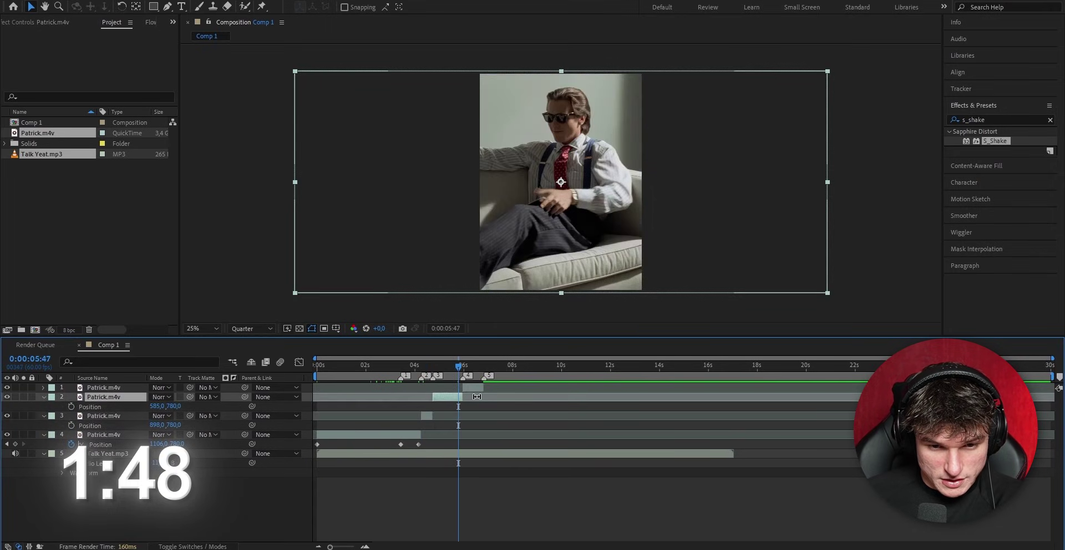
drag(476, 396, 517, 399)
Step: Reveal the position of the last clip and slip its footage between markers 4 and 5 to the man's frontal close-up
mouse_move(452, 367)
mouse_down()
mouse_move(440, 367)
mouse_move(470, 368)
mouse_up()
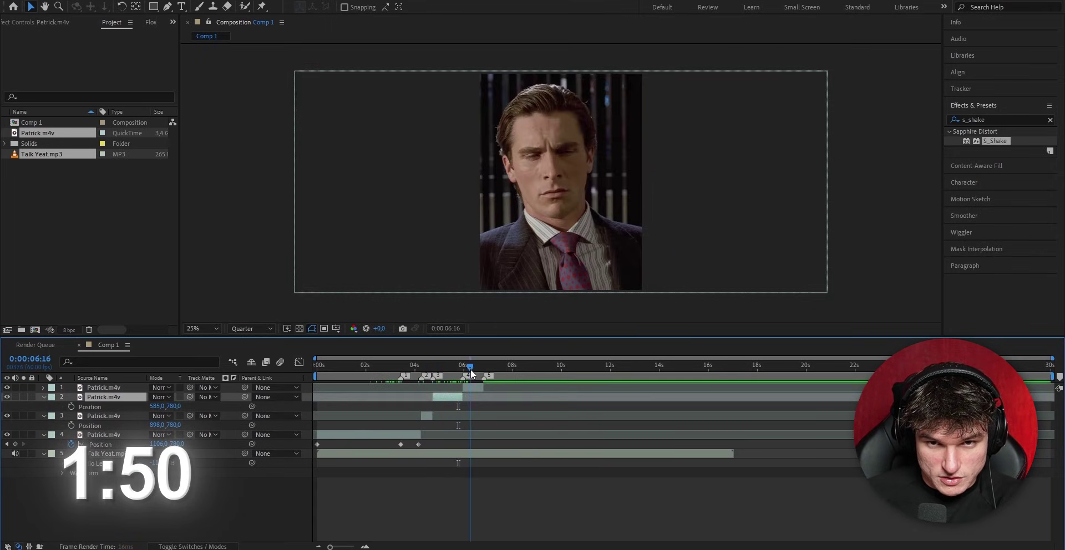
click(479, 389)
key(p)
drag(545, 392, 561, 395)
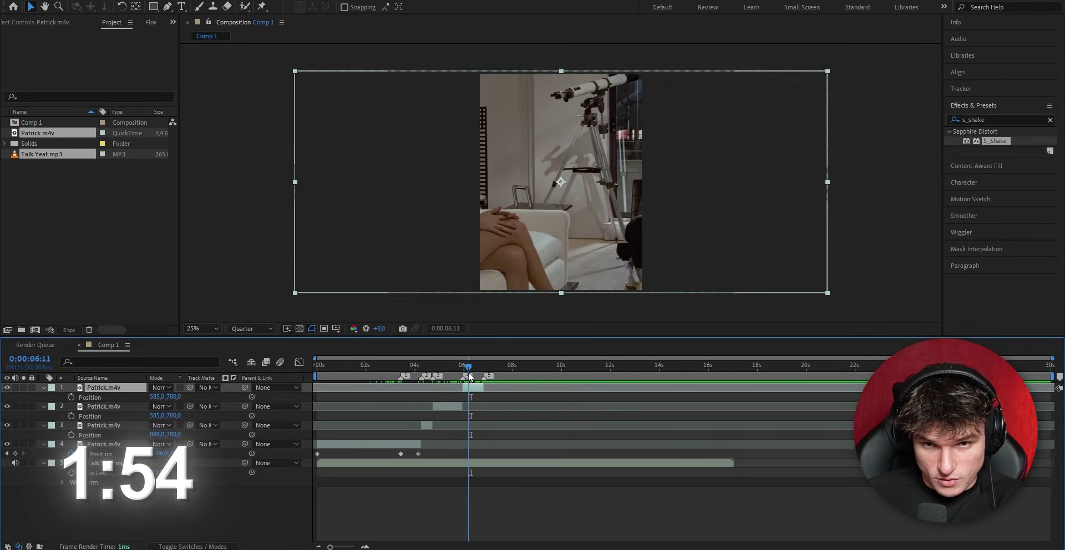
mouse_move(468, 368)
mouse_down()
mouse_move(487, 390)
mouse_move(480, 372)
mouse_up()
key(p)
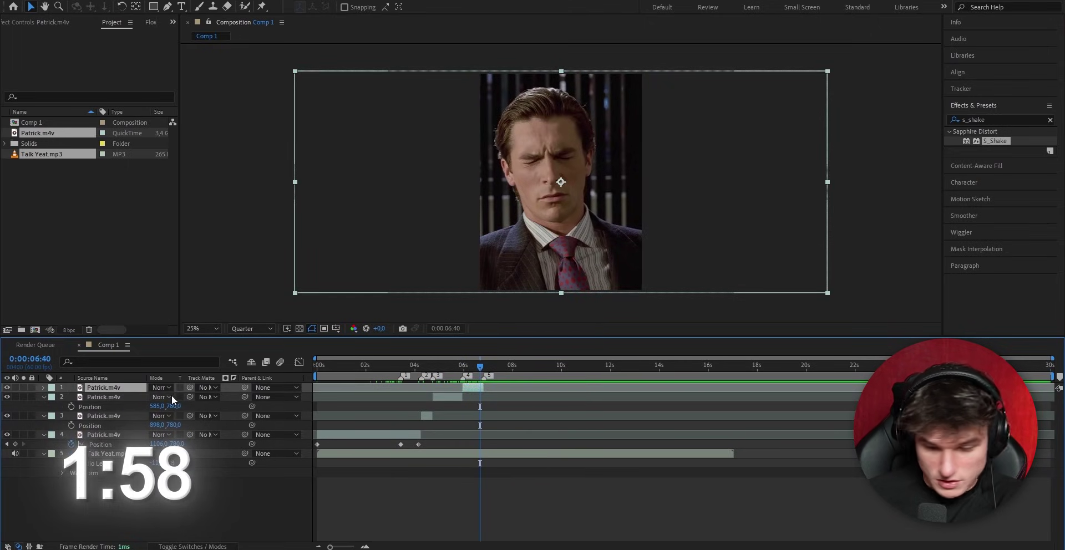
key(p)
key(Home)
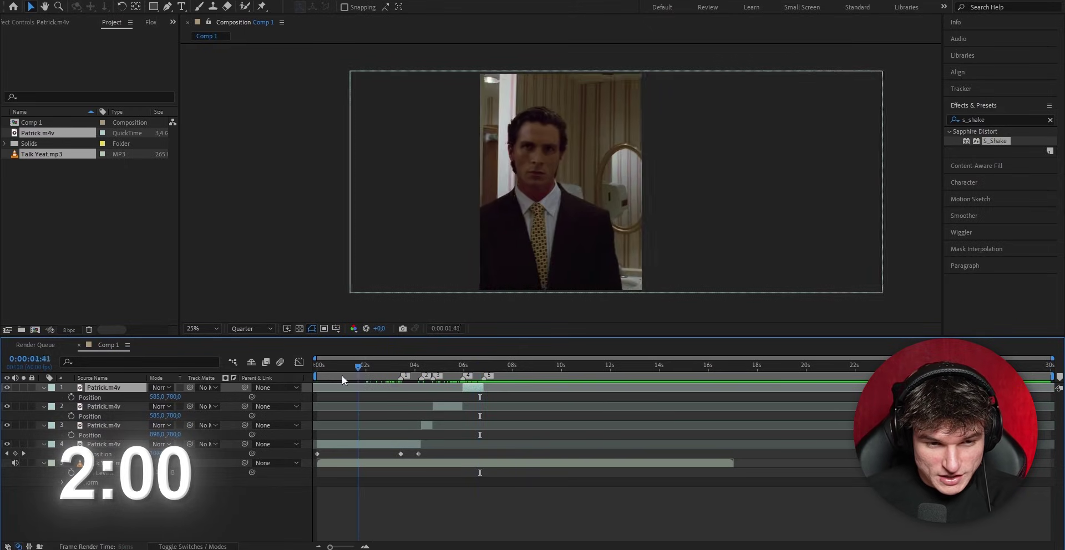
Step: Turn on frame blending and motion blur for all four Patrick.m4v clips
click(204, 544)
click(216, 524)
click(103, 390)
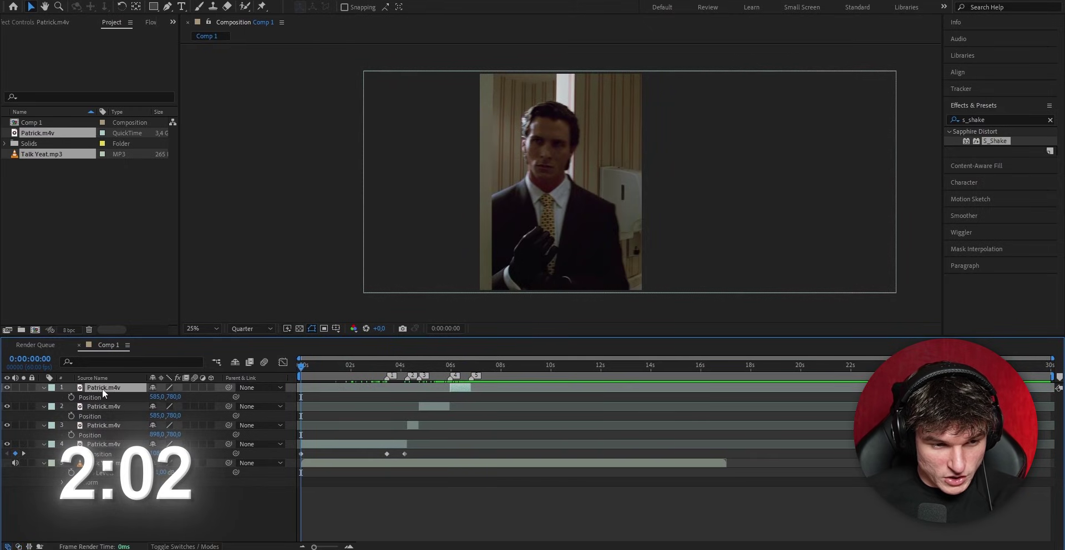
shift+click(104, 443)
click(185, 387)
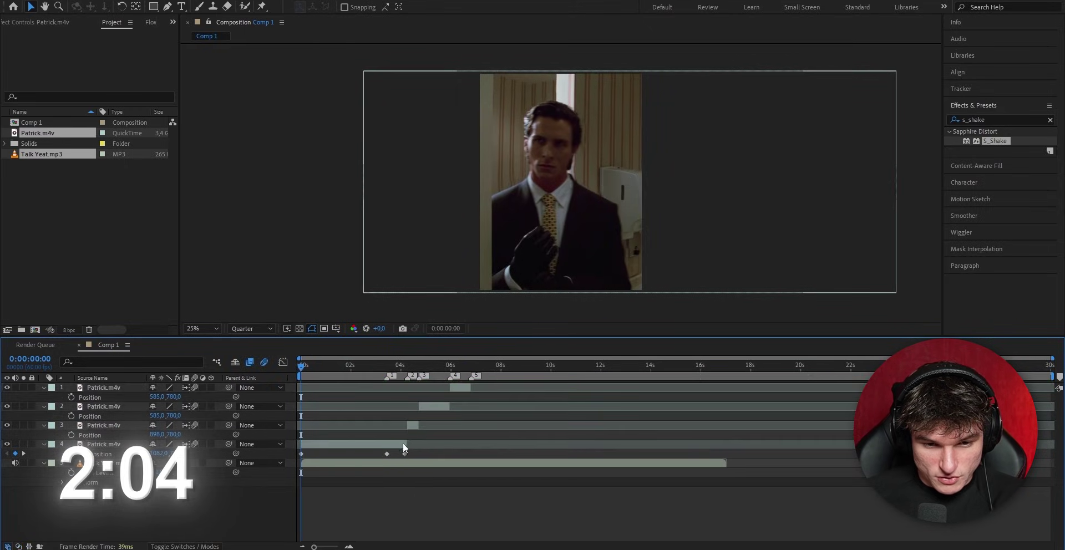
Step: Split the first clip at marker 1 and pre-compose each of the four clips after the cut separately, moving all attributes
click(384, 454)
right_click(388, 376)
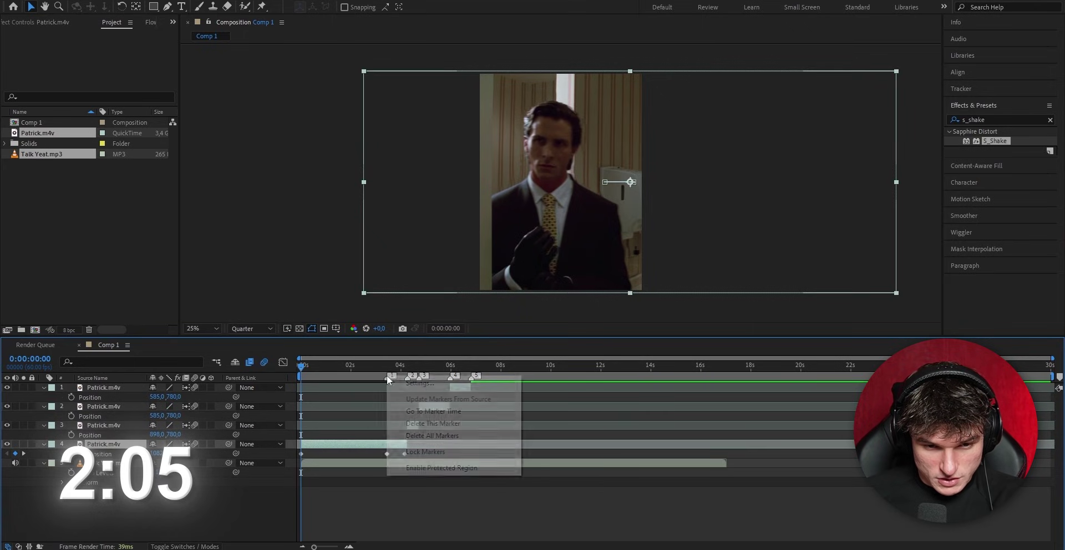
click(413, 409)
key(ctrl+shift+d)
key(ctrl+shift+c)
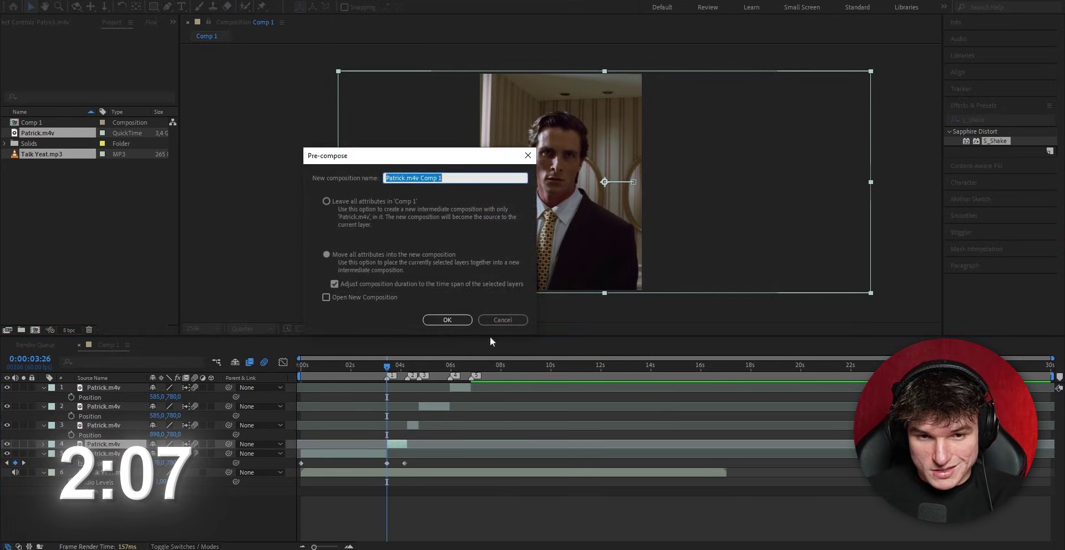
click(438, 323)
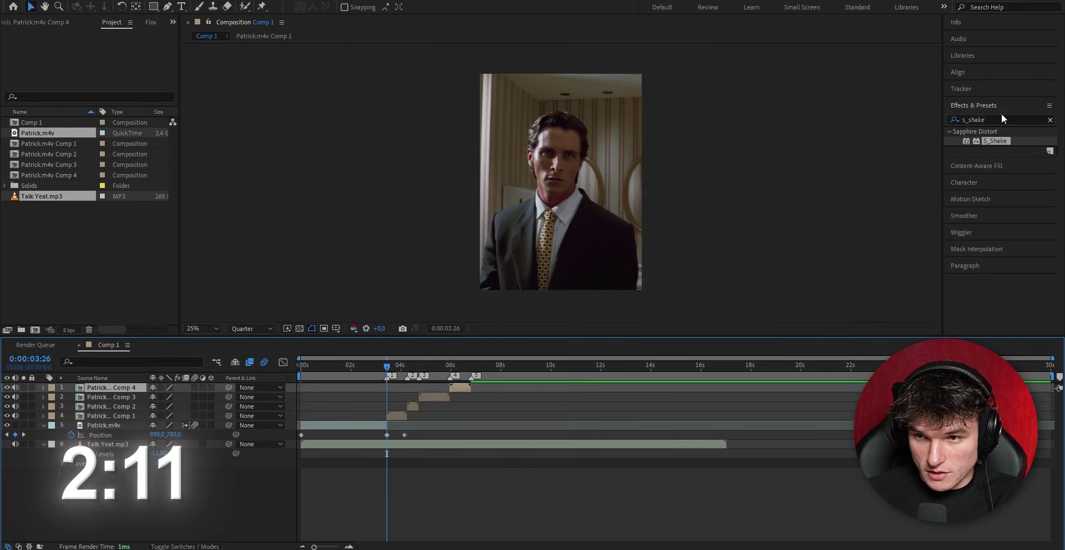
Step: Search the effects for twixtor and apply Twixtor Pro to Patrick.m4v Comp 1
click(982, 120)
text(twi)
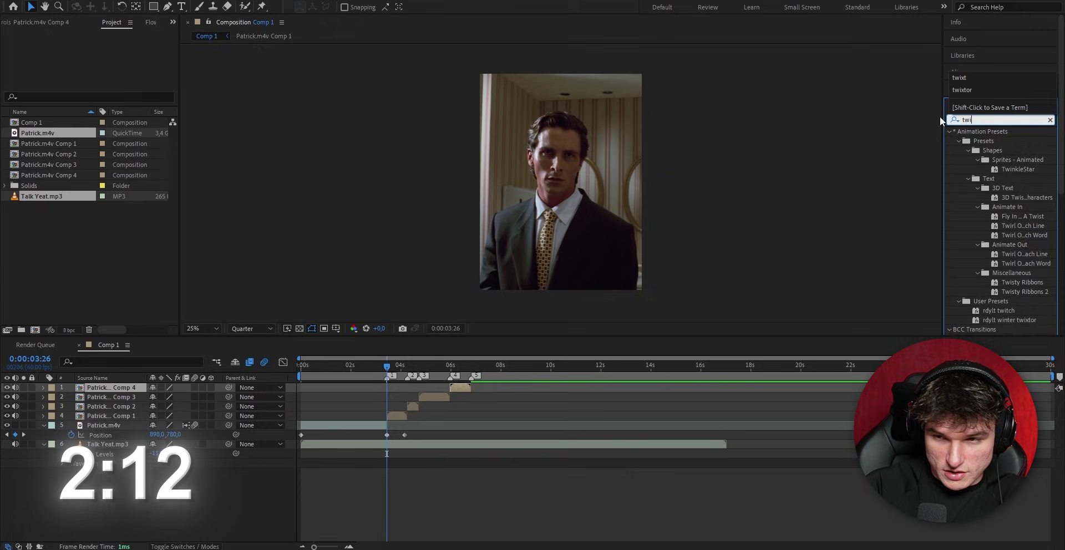
text(xtor)
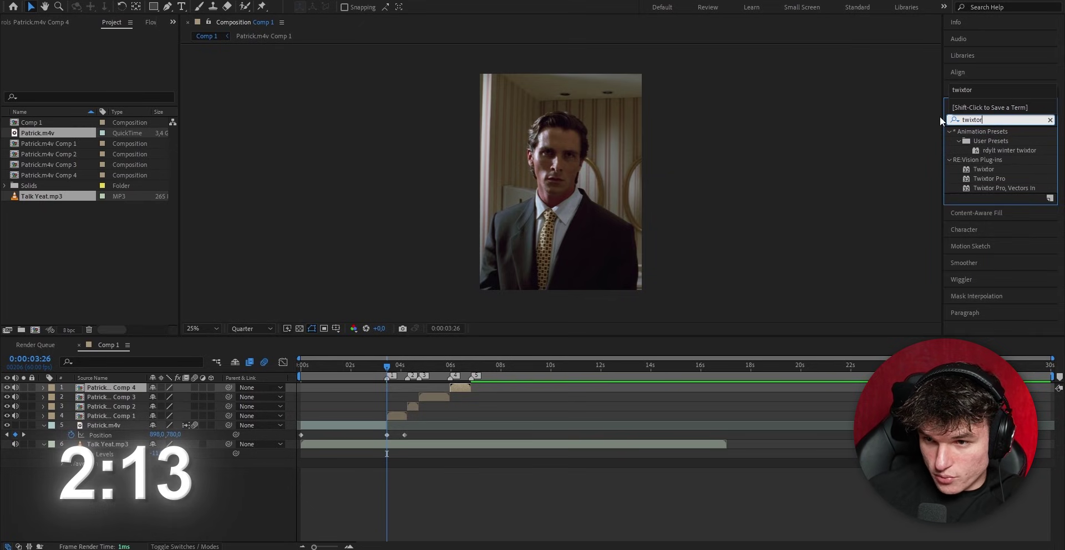
drag(1002, 175, 425, 416)
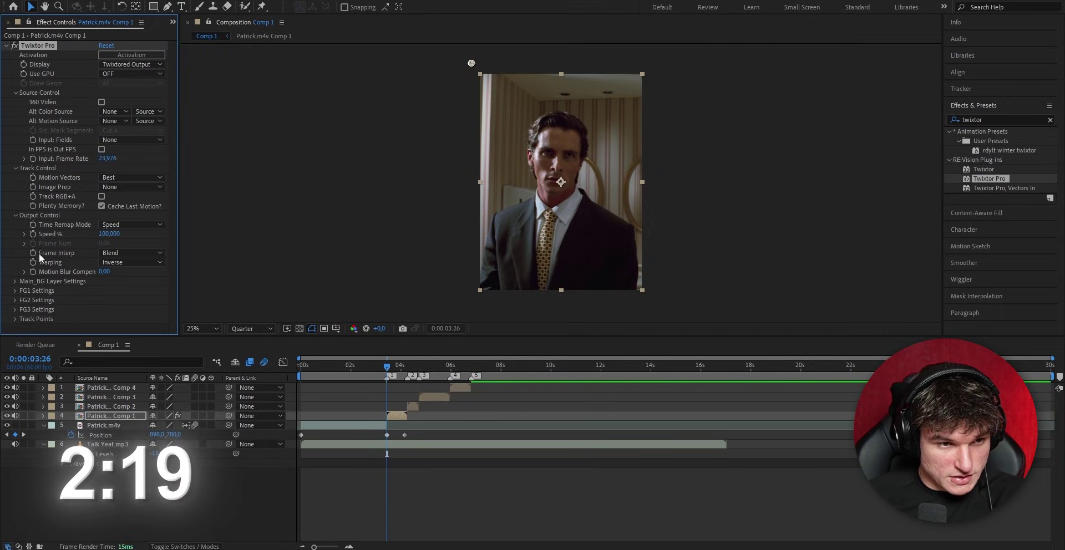
Step: Set Twixtor Pro's Image Prep to Contrast/Edge Enhance, Frame Interp to Motion Weighted Blend and Warping to Inverse w/ Smart Blend
click(115, 187)
click(131, 211)
click(131, 253)
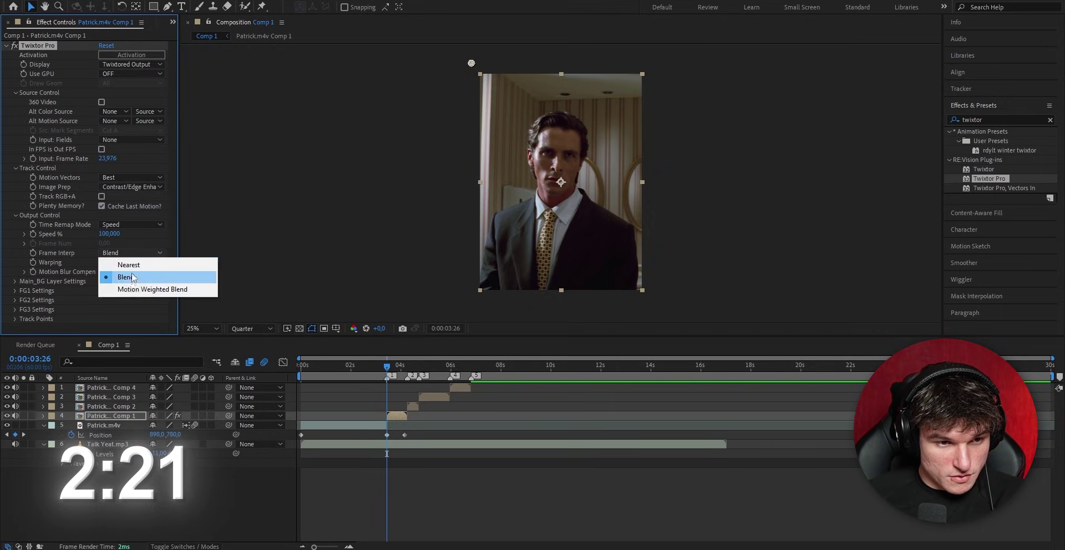
click(126, 288)
click(131, 262)
click(131, 287)
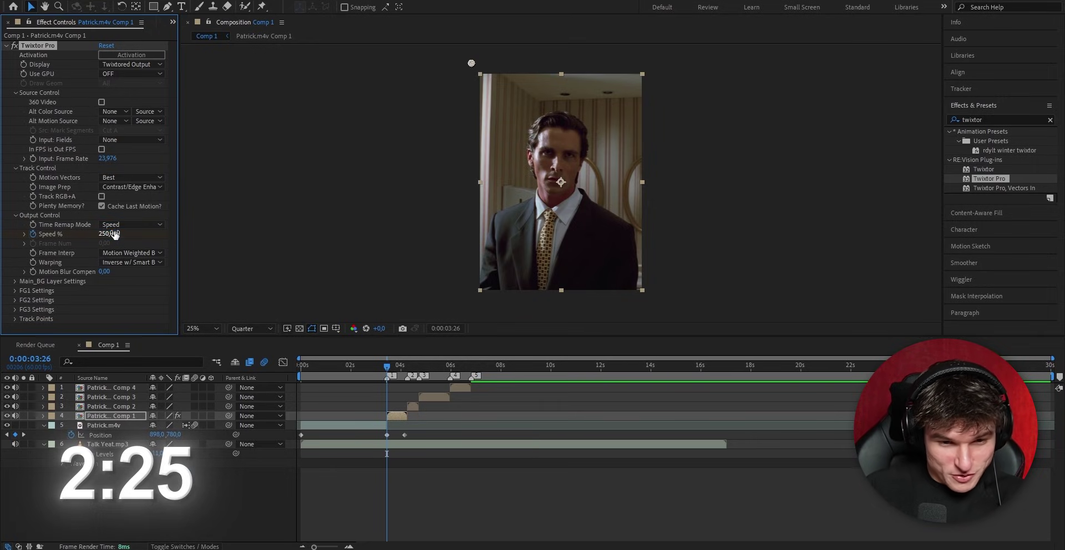
Step: Keyframe the Twixtor Speed % at 250 on marker 1, 60 at 0:00:03:52 and 250 on marker 2
key(u)
click(398, 375)
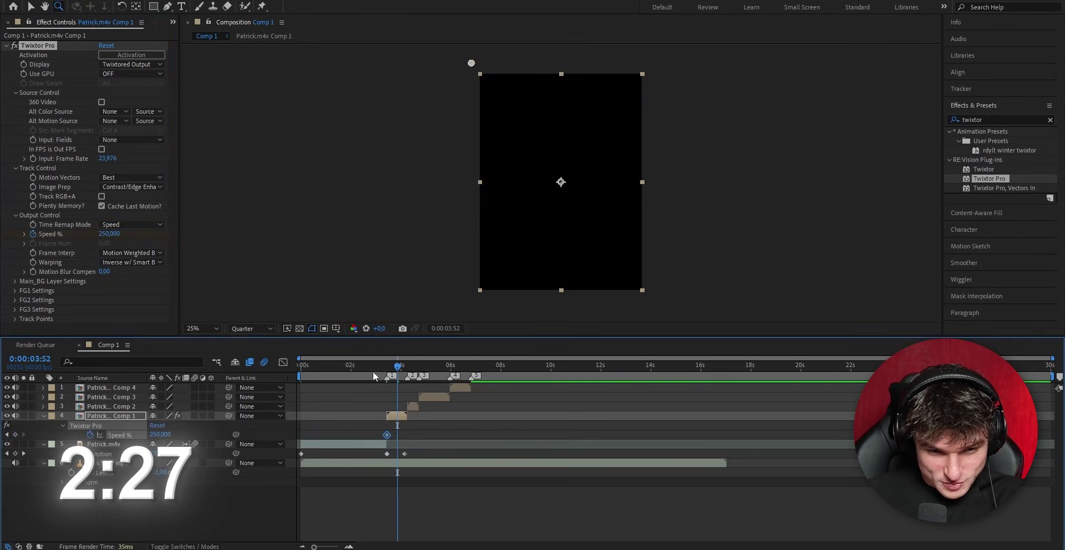
click(111, 233)
text(60)
key(Return)
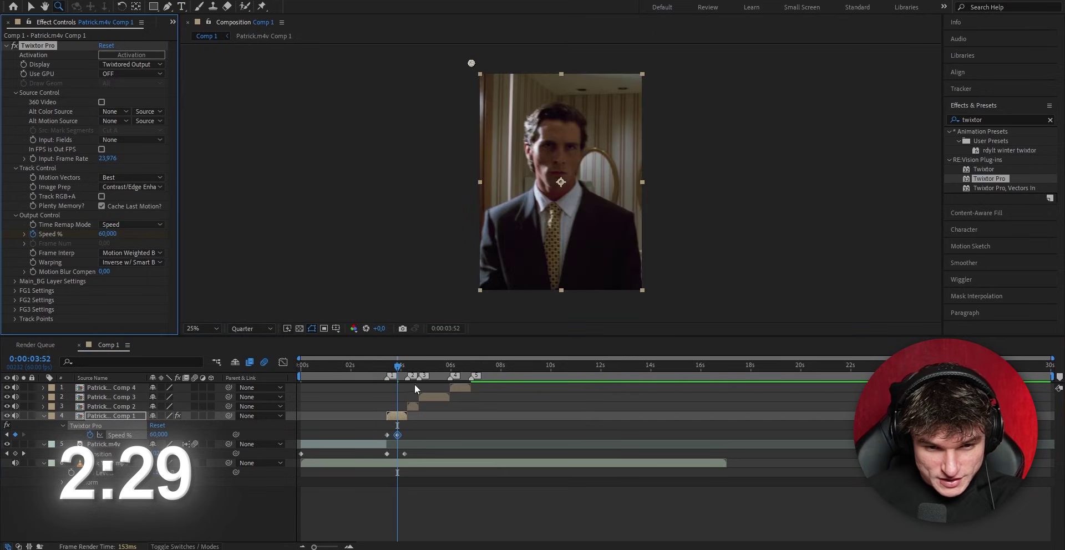
right_click(411, 377)
click(424, 414)
click(108, 234)
text(25)
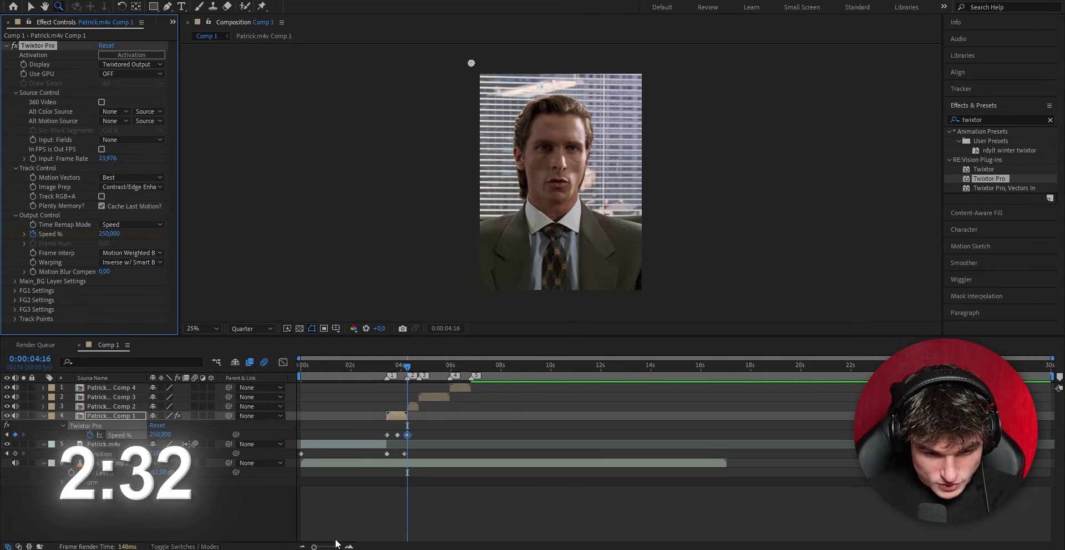
Step: Apply Easy Ease to the three Twixtor speed keyframes
drag(315, 547, 331, 547)
right_click(577, 437)
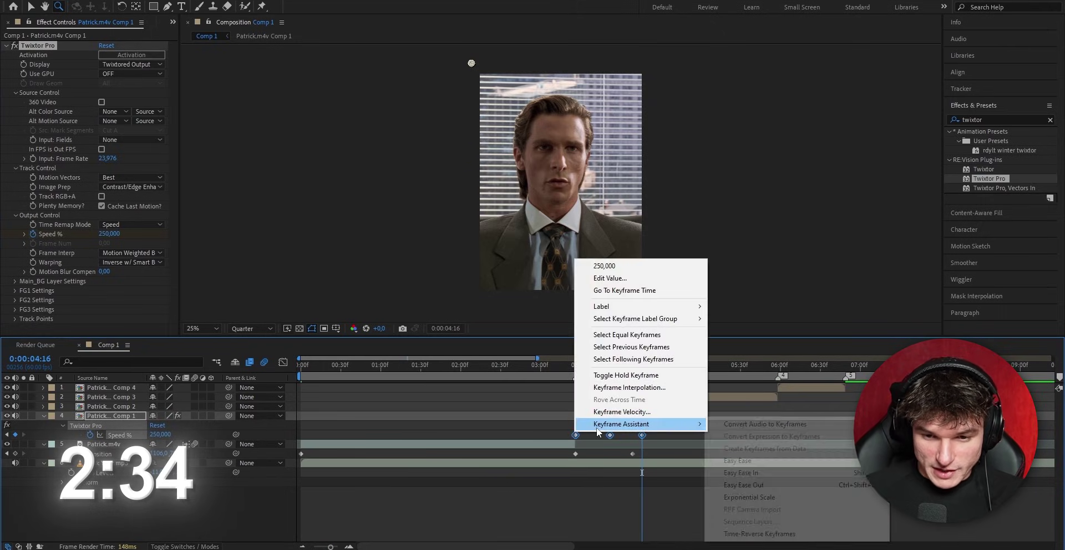
mouse_move(616, 427)
click(738, 460)
Step: Shape the speed curve in the graph editor into a steep-sided valley with a smooth bottom at the 60 keyframe, and close the graph
click(283, 363)
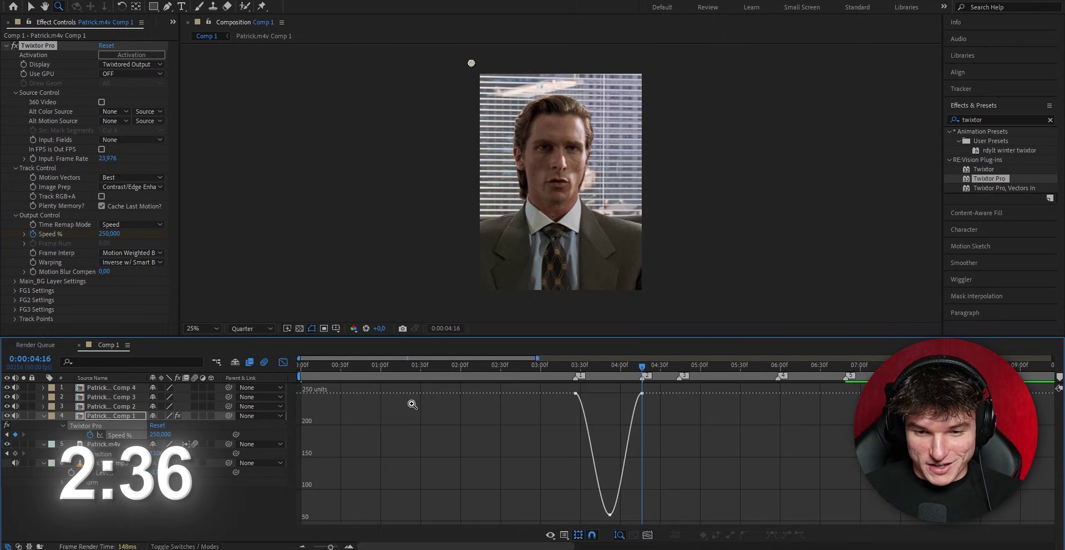
scroll(333, 547, up, 2)
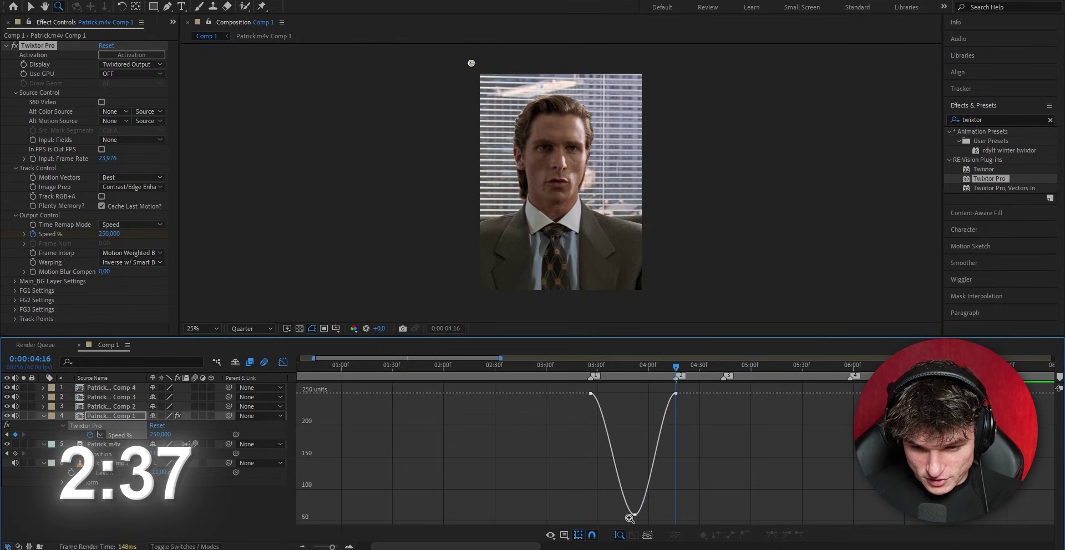
scroll(330, 547, up, 3)
key(v)
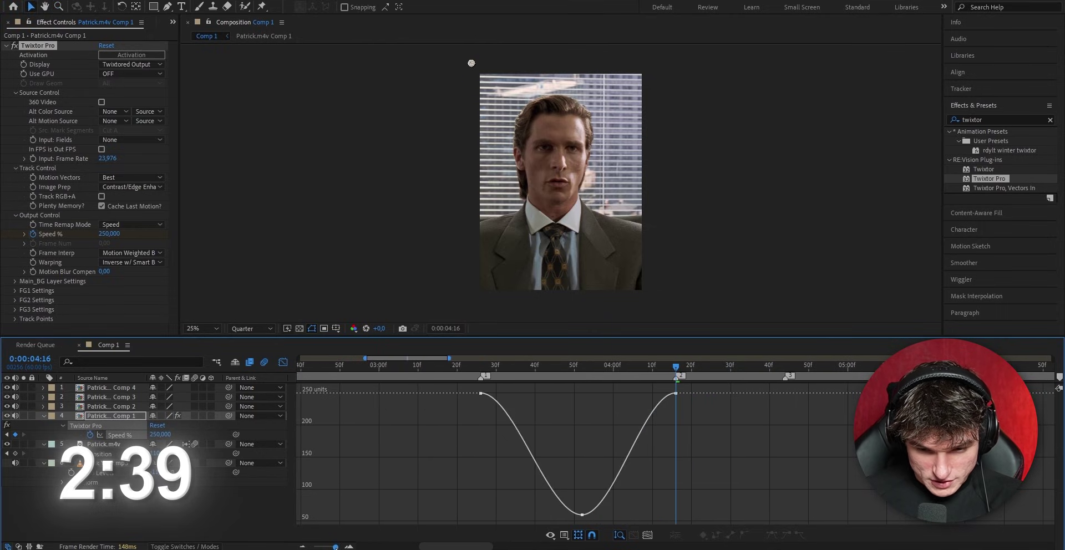
click(583, 515)
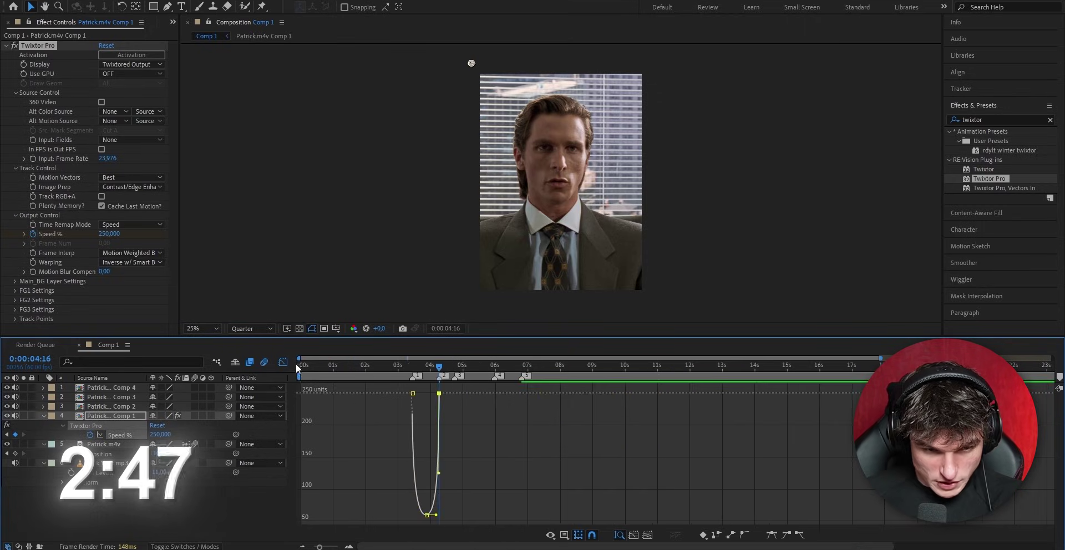
click(283, 361)
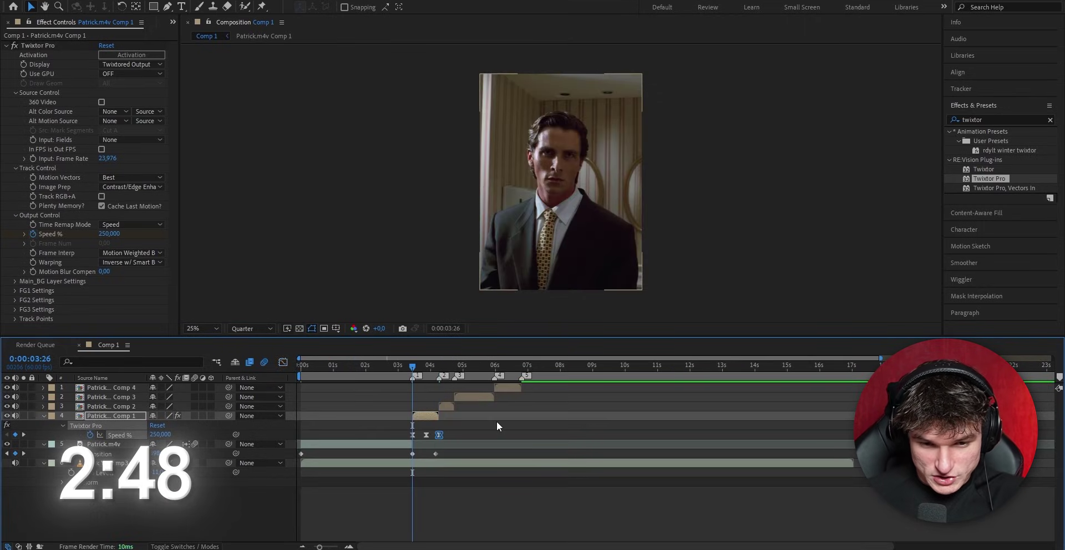
Step: Search the effects for s_blur and apply S_BlurMoCurves to Patrick.m4v Comp 1
text(s_blur)
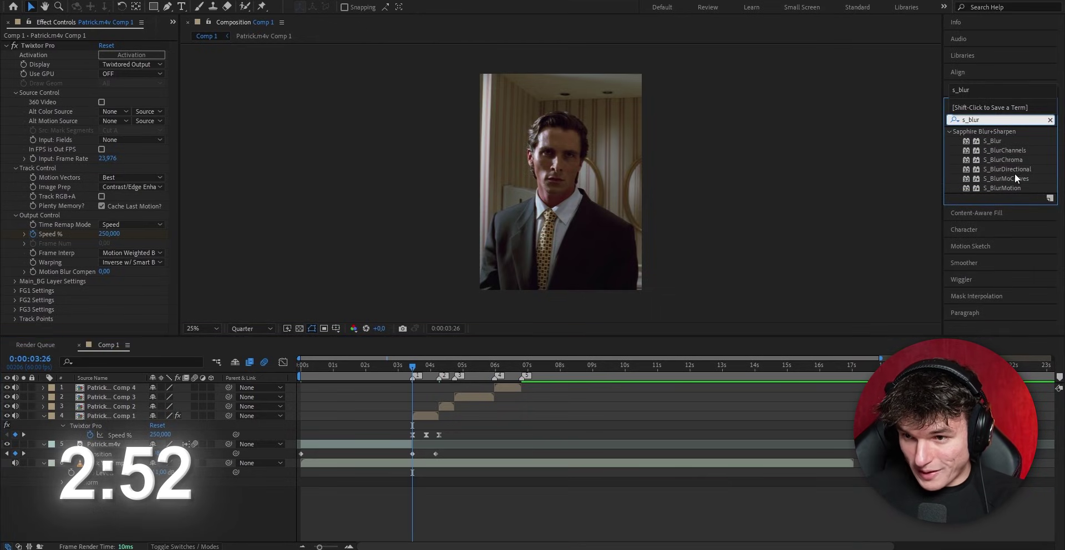
drag(1015, 177, 422, 416)
drag(31, 258, 45, 262)
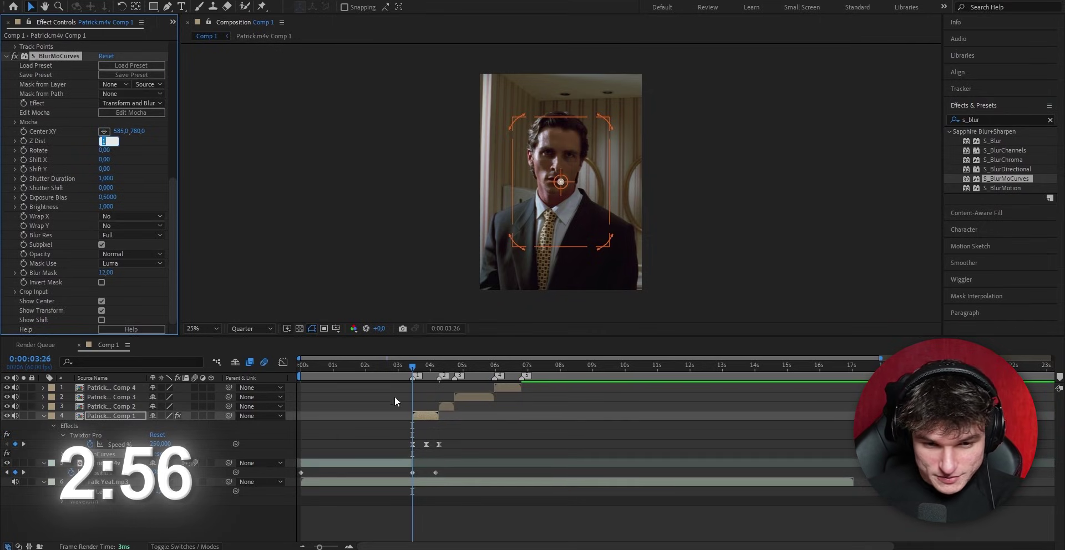
Step: Keyframe the S_BlurMoCurves Z Dist at 0.85 on marker 1 and 1 on marker 2
text(0)
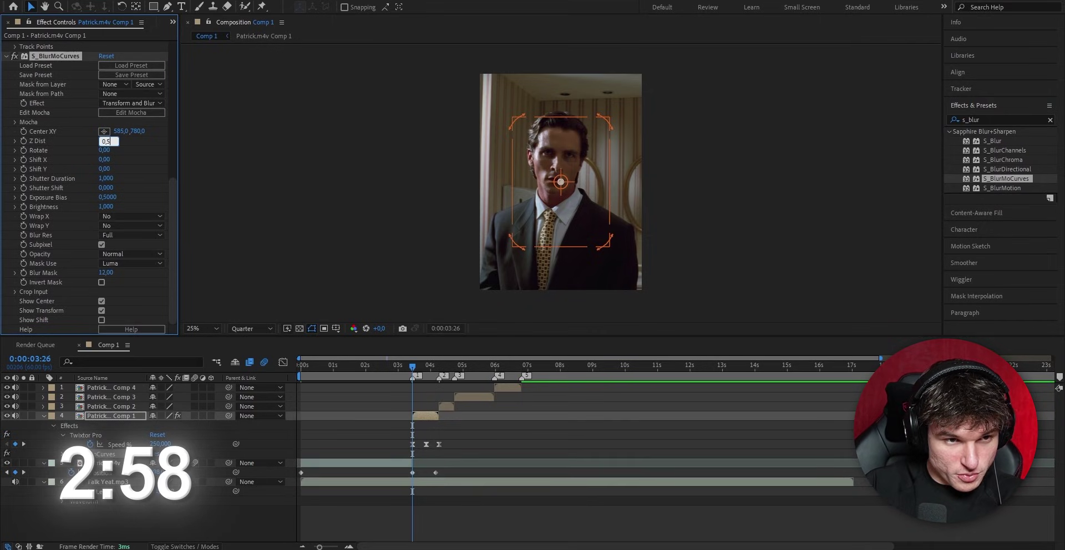
text(,85)
key(Return)
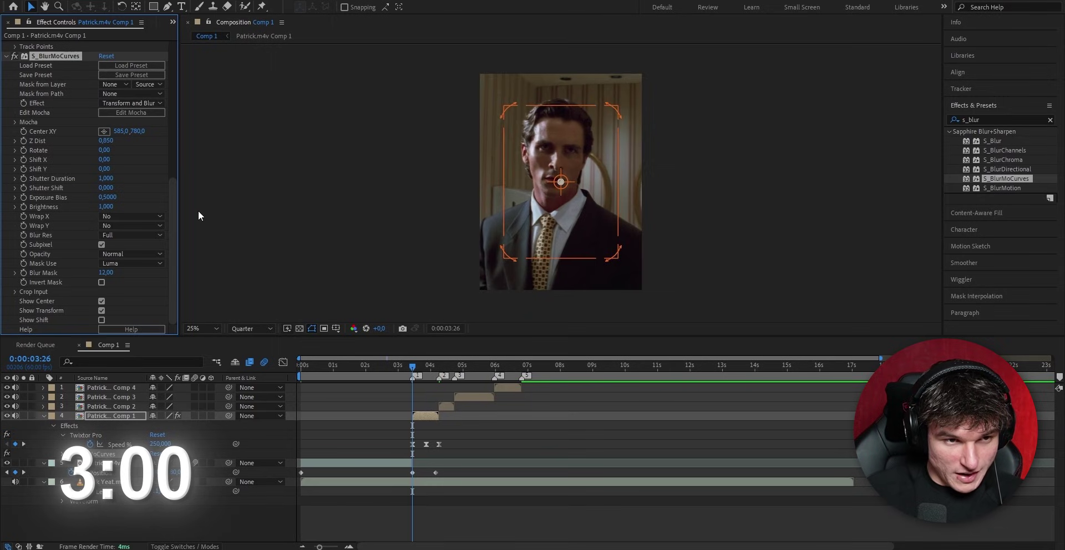
right_click(444, 376)
click(477, 406)
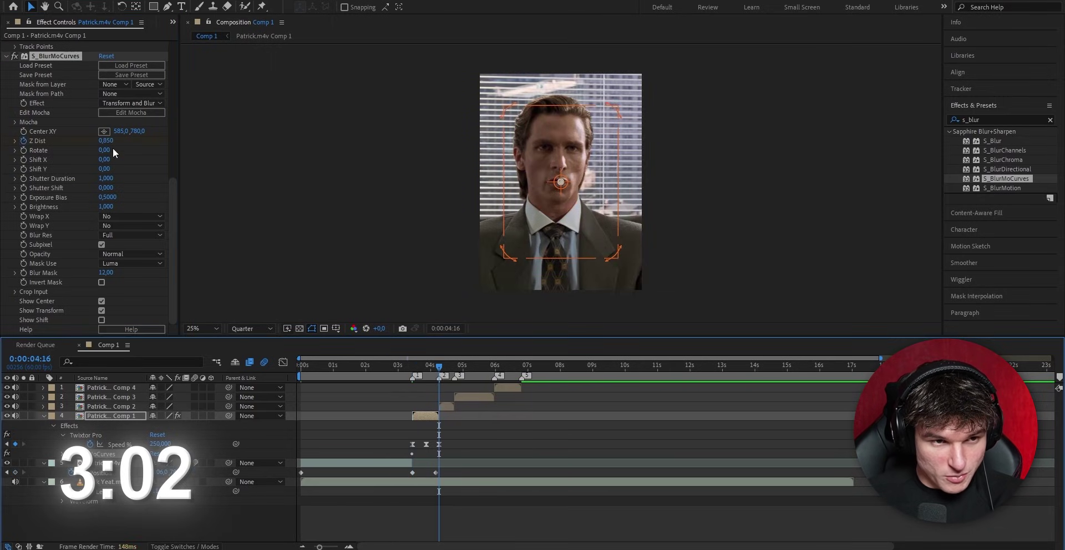
click(359, 518)
Step: Reveal the keyframes of Patrick.m4v Comp 1 and apply Easy Ease to both Z Dist keyframes
click(421, 417)
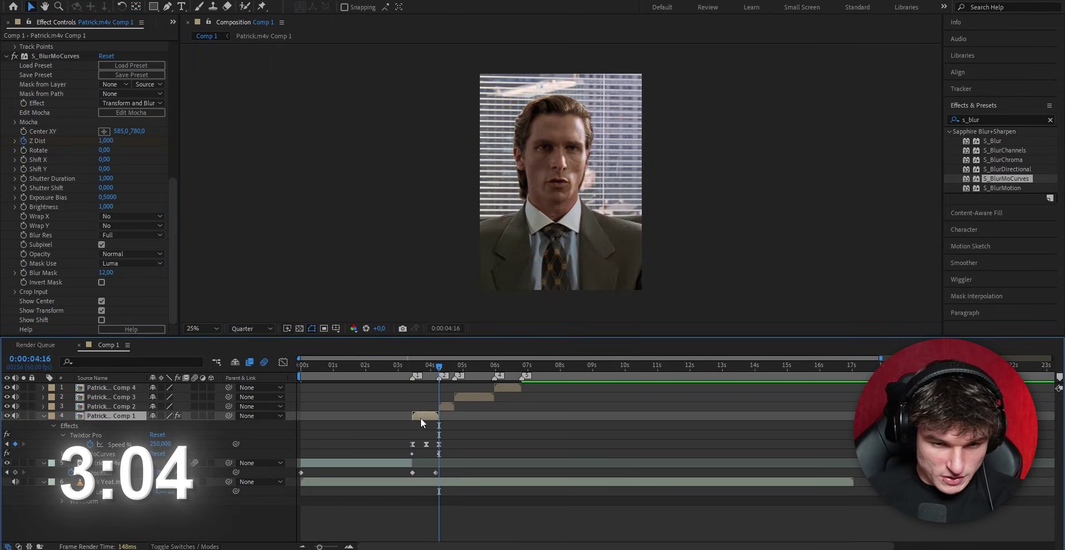
key(u)
key(equal)
key(equal)
key(equal)
key(equal)
key(u)
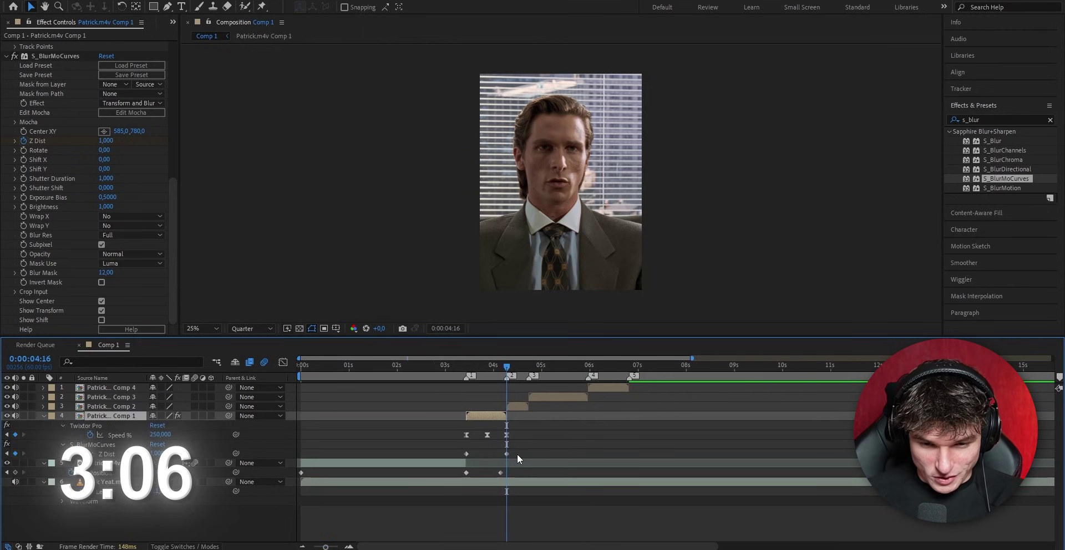
drag(519, 455, 456, 462)
right_click(466, 454)
mouse_move(516, 445)
click(627, 481)
Step: Shape the Z Dist curve of Patrick.m4v Comp 1 in the graph editor with steep ends and a flatter middle, and close the graph
click(283, 363)
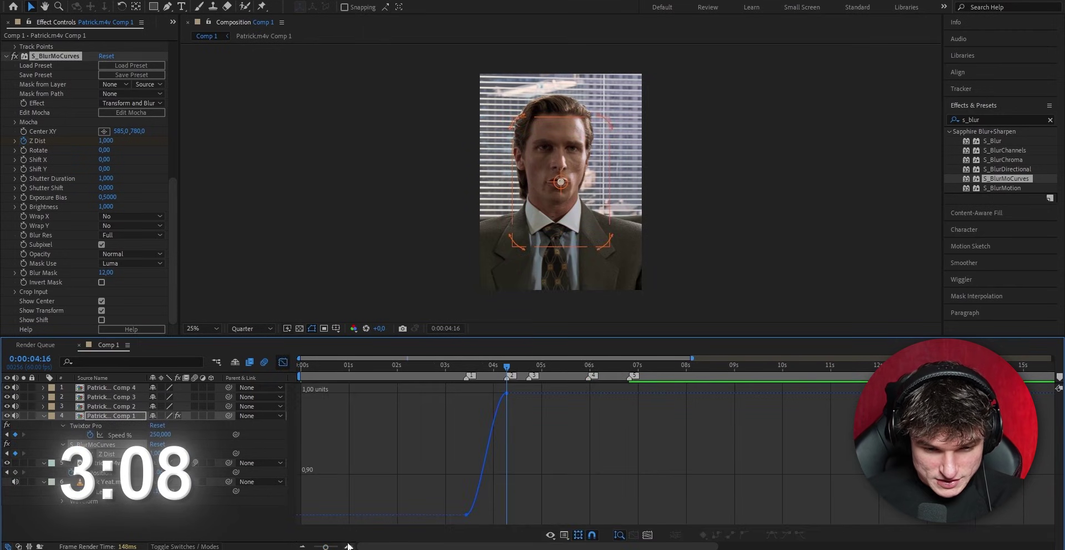
click(335, 547)
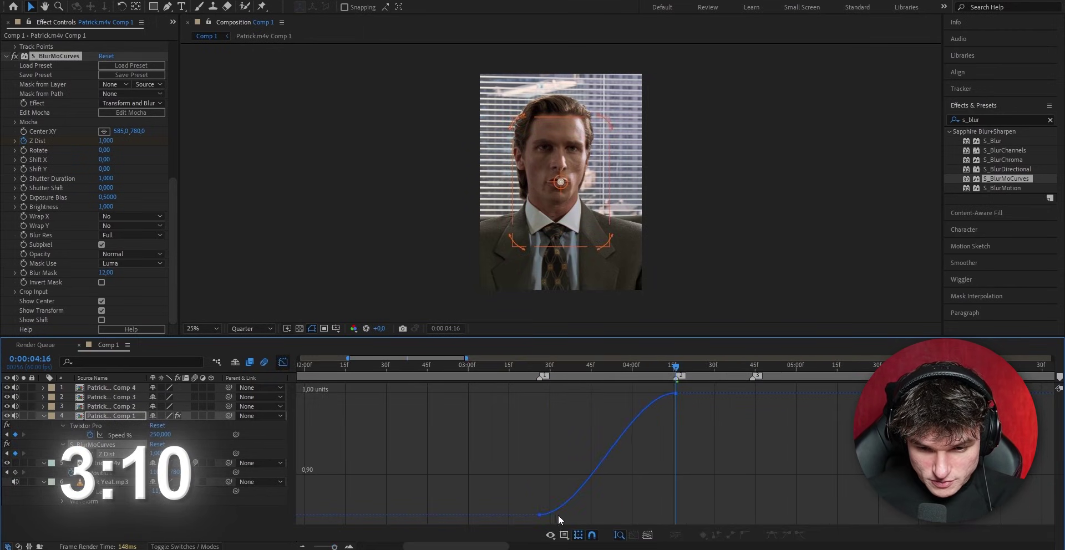
click(544, 516)
click(470, 497)
click(540, 515)
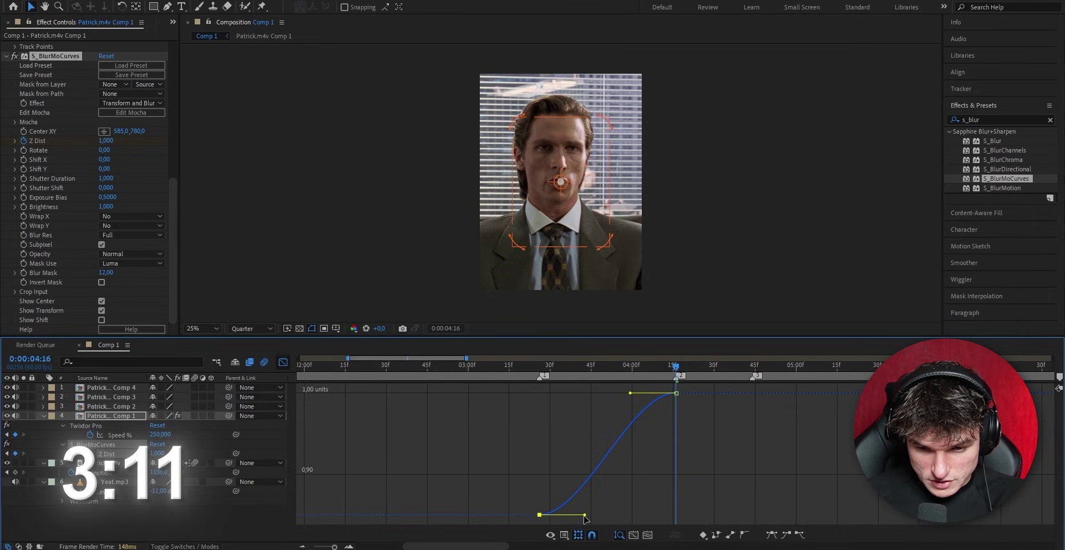
drag(586, 515, 560, 449)
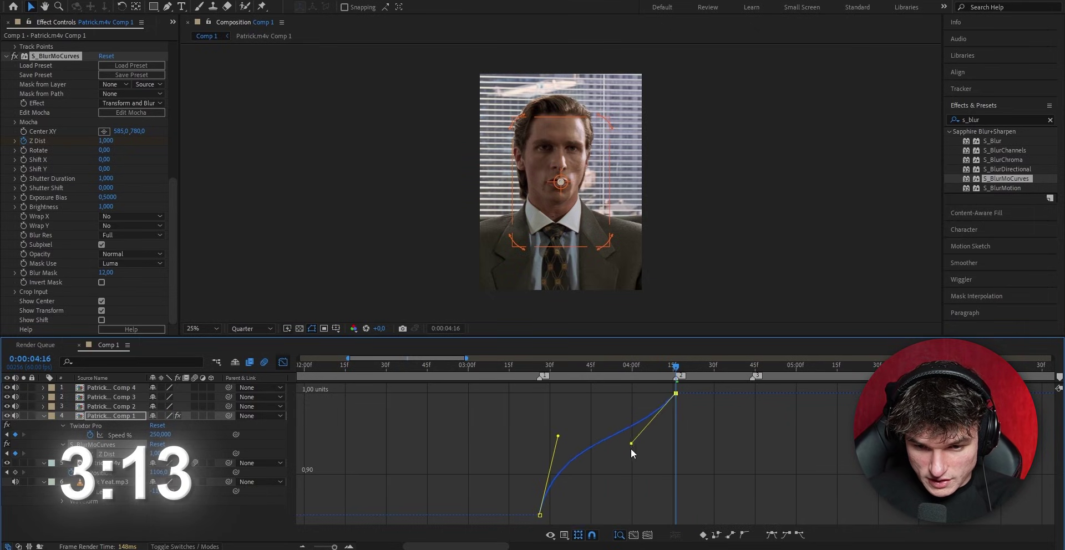
drag(632, 454, 623, 483)
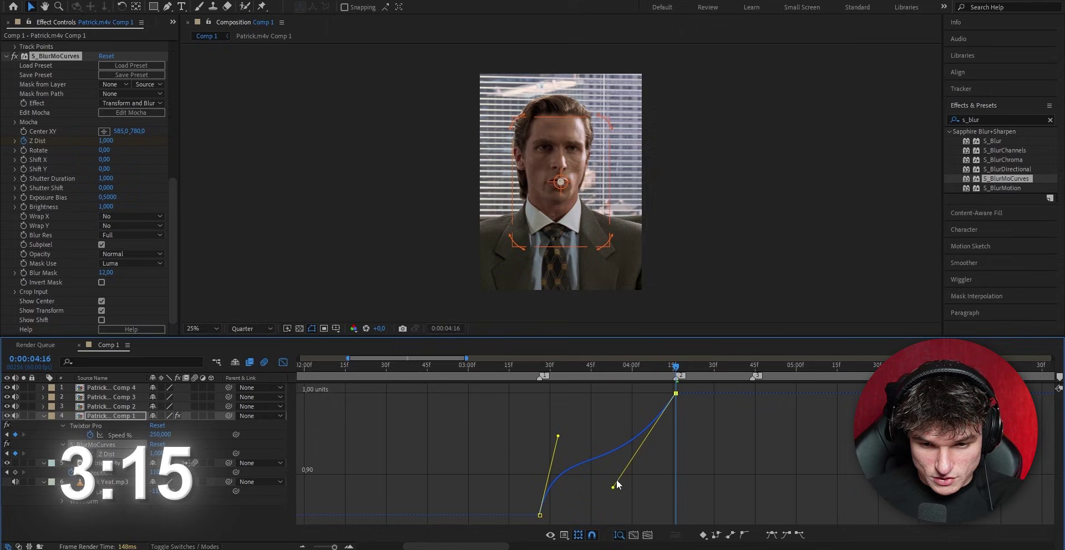
click(284, 363)
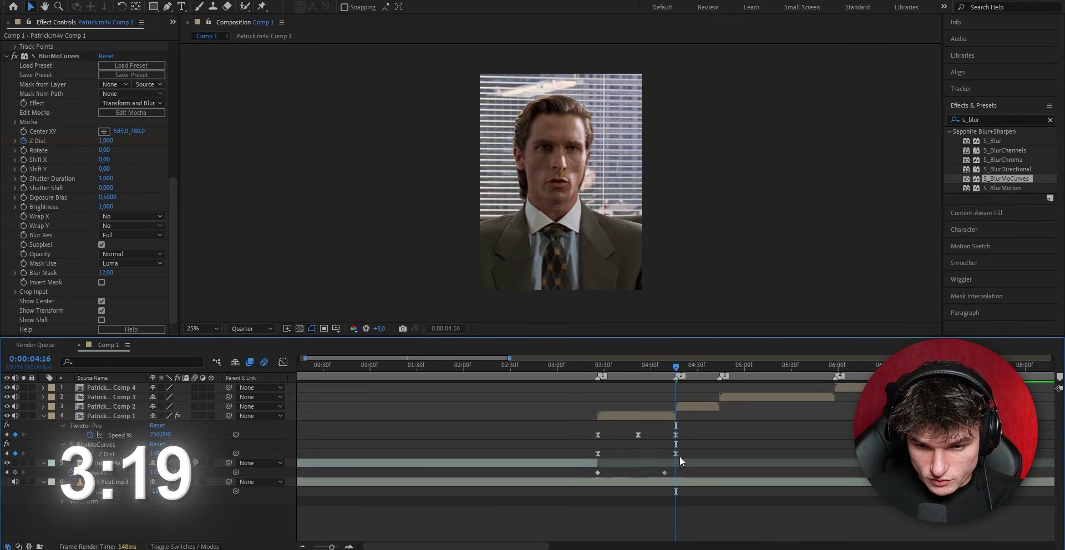
Step: Paste the keyframed Twixtor Pro and S_BlurMoCurves effects onto Patrick.m4v Comp 2, Comp 3 and Comp 4, each from the clip's first frame
click(698, 408)
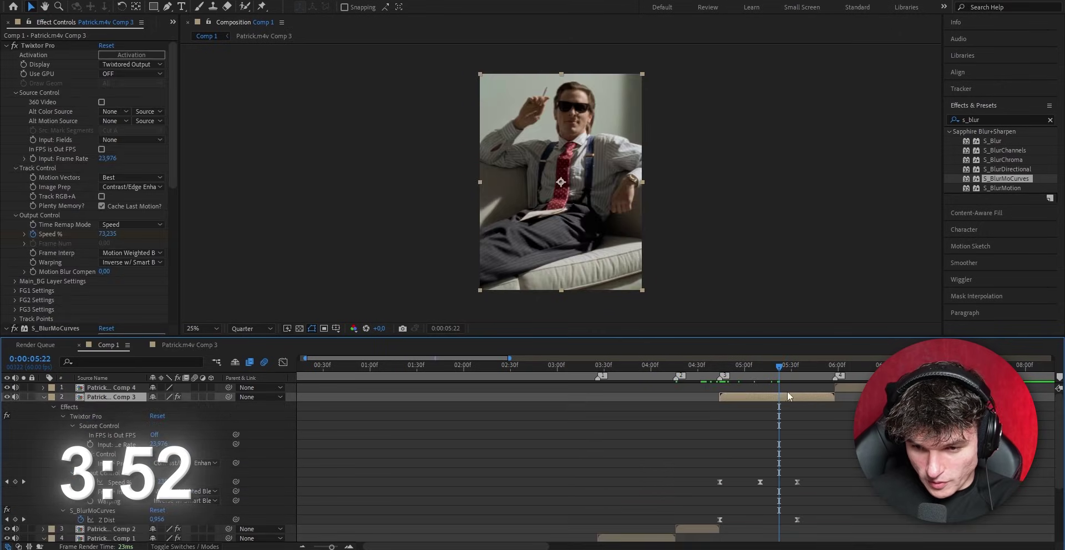
click(850, 390)
key(i)
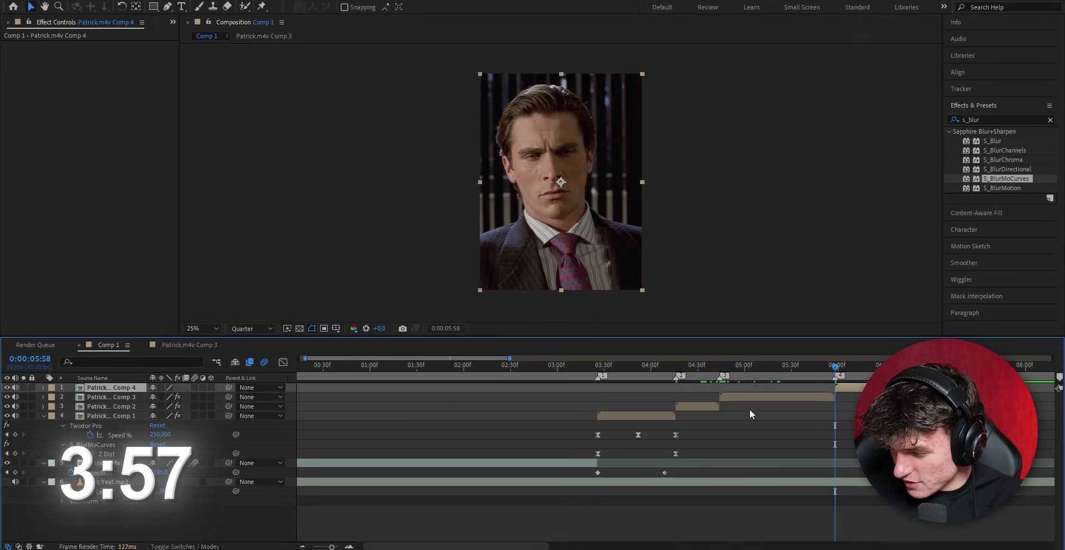
key(ctrl+v)
Step: Scale the pasted Speed and Z Dist keyframes of Patrick.m4v Comp 2 and Comp 3 to fit each clip's length, and collapse the keyframe rows
click(774, 438)
key(u)
scroll(763, 438, down, 1)
drag(791, 468, 670, 495)
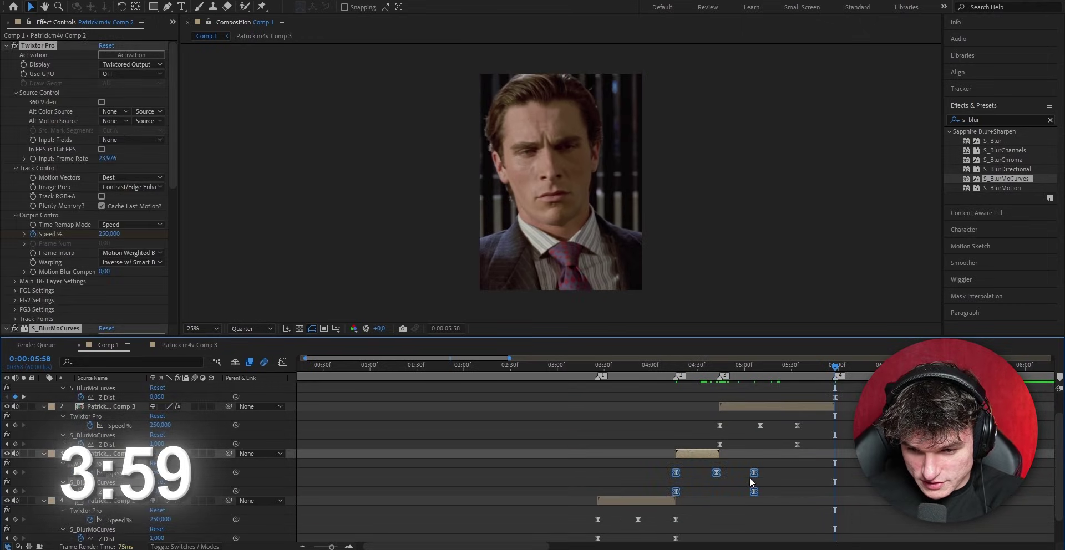
drag(754, 473, 720, 474)
drag(845, 441, 709, 422)
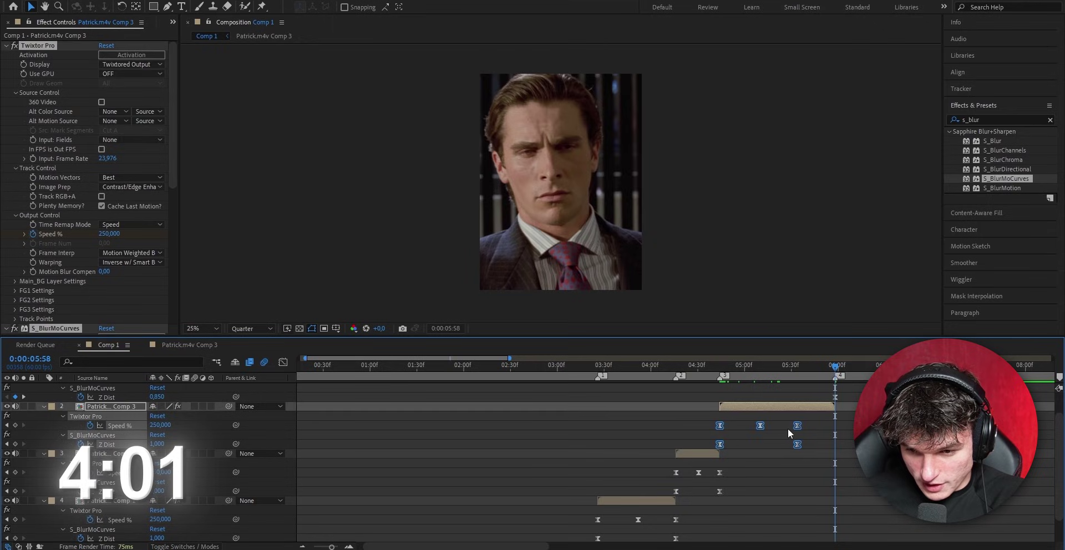
drag(798, 426, 842, 405)
scroll(845, 434, up, 2)
drag(835, 368, 585, 381)
click(581, 401)
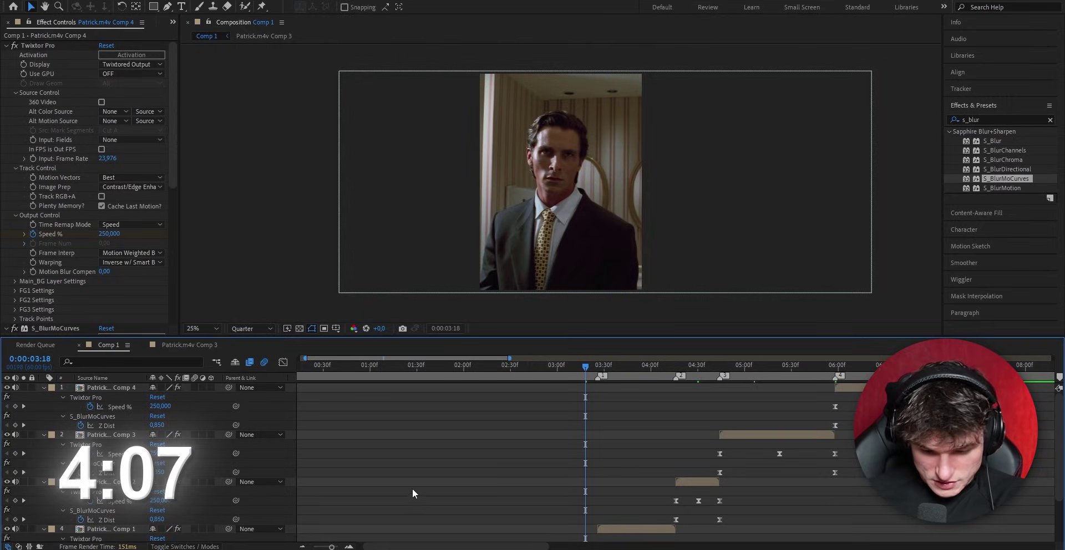
key(u)
Step: Pre-compose the opening Patrick.m4v layer in Comp 1
click(575, 367)
drag(332, 547, 321, 547)
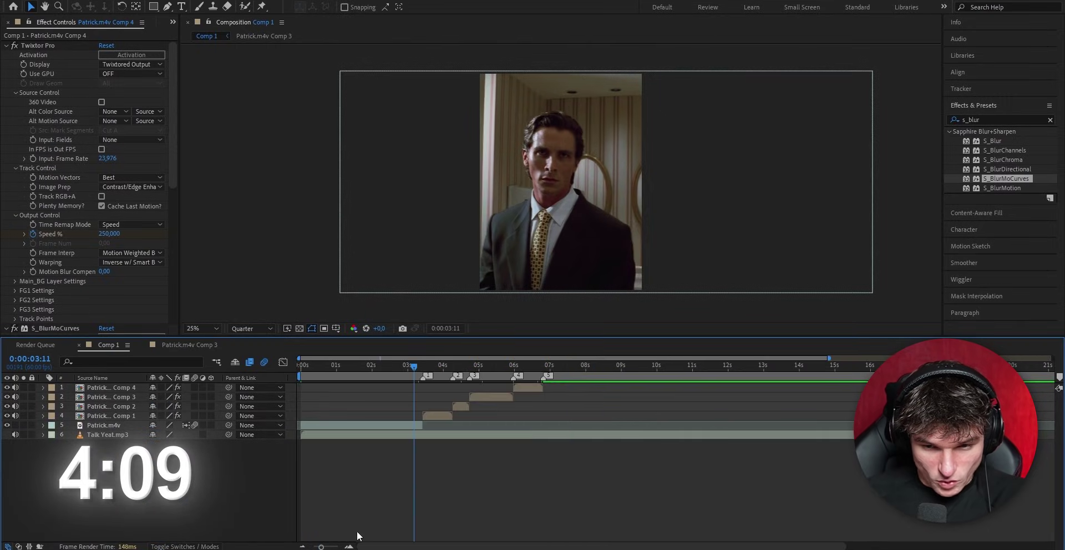
click(398, 424)
key(ctrl+shift+c)
click(428, 320)
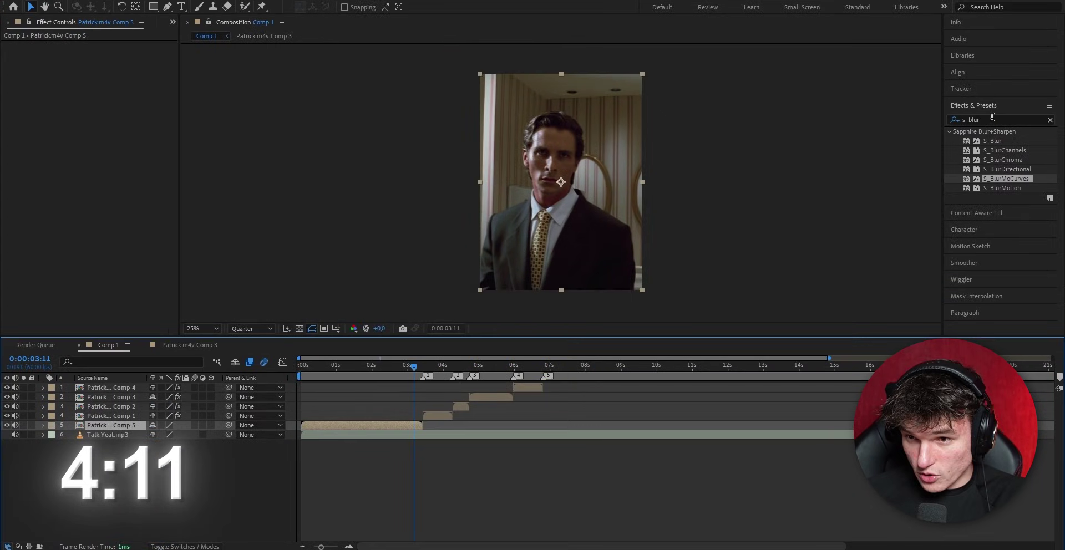
Step: Search the effects for bcc lens and apply BCC Lens Blur OBS to Patrick.m4v Comp 5 with Iris Scale 8 and Gamma 1000
key(ctrl+5)
text(bc)
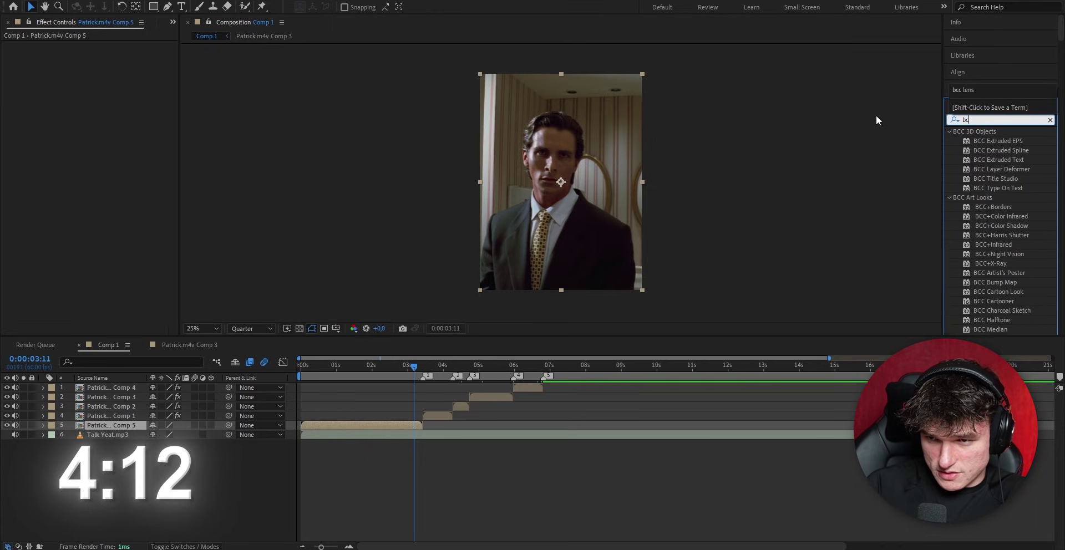
text(c lens)
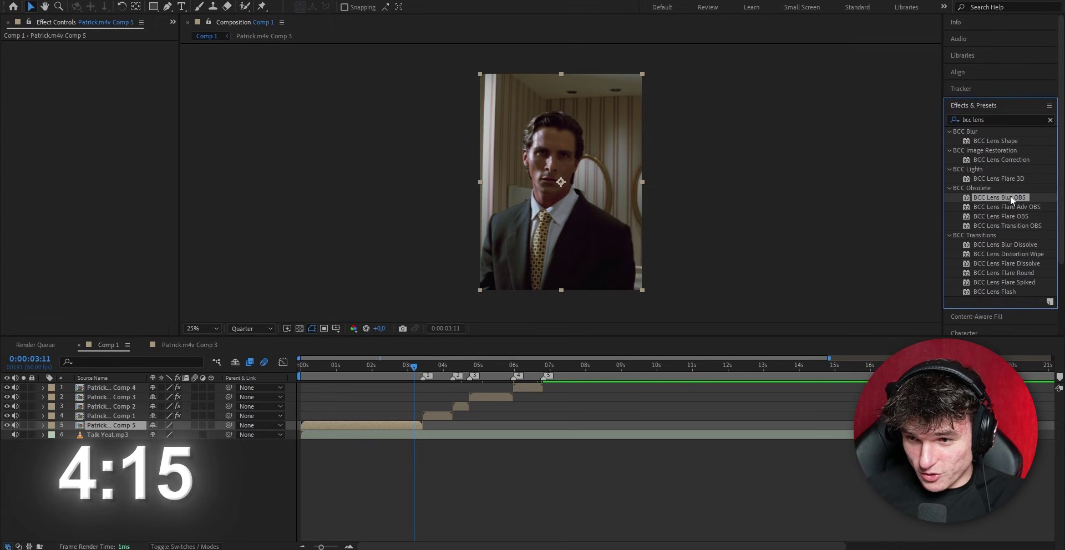
drag(368, 425, 368, 425)
click(352, 366)
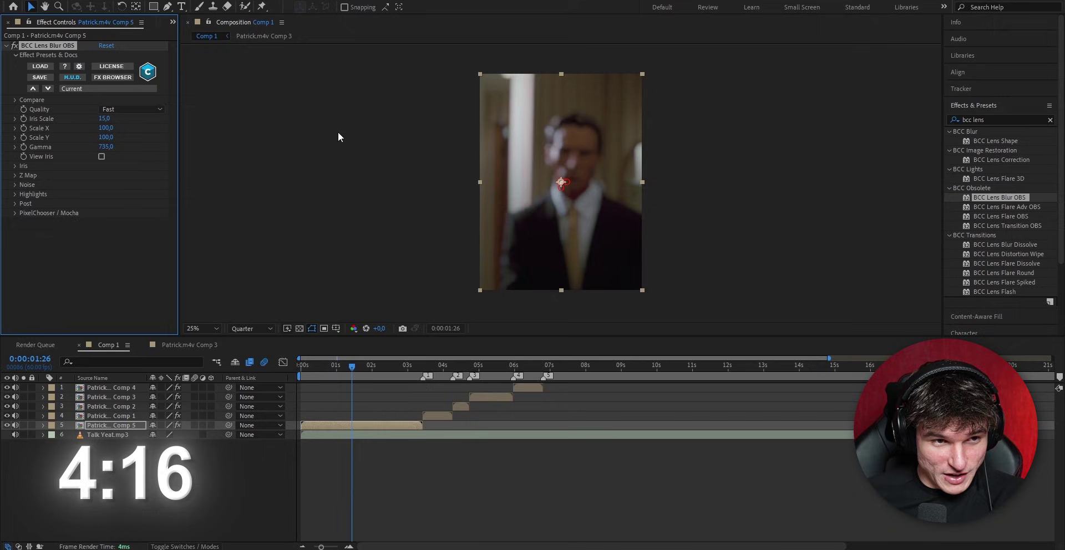
drag(107, 119, 104, 125)
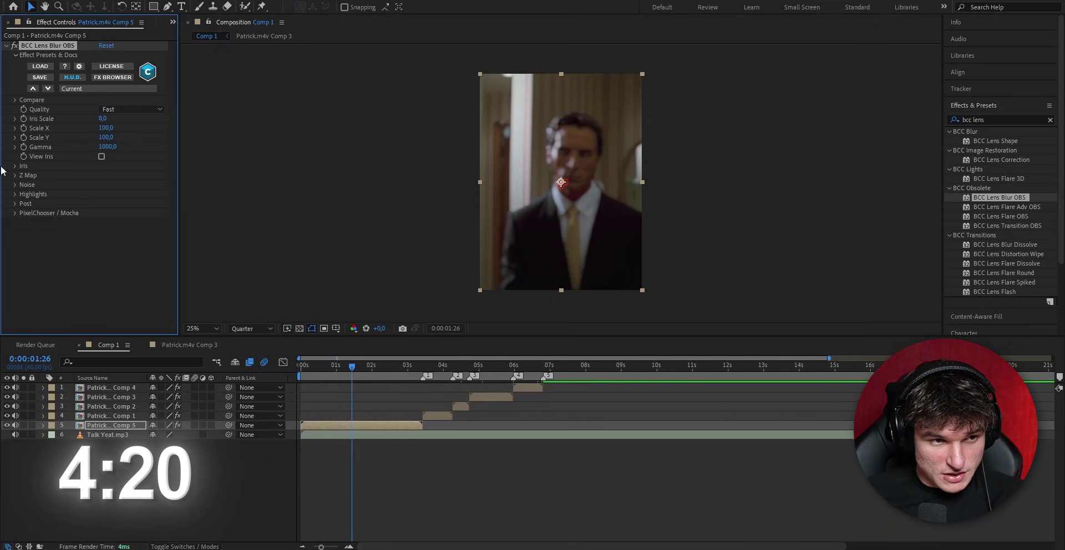
Step: Keyframe the Scale of Patrick.m4v Comp 5 at 100% around 3 seconds and 89% on marker 1
drag(410, 371, 411, 370)
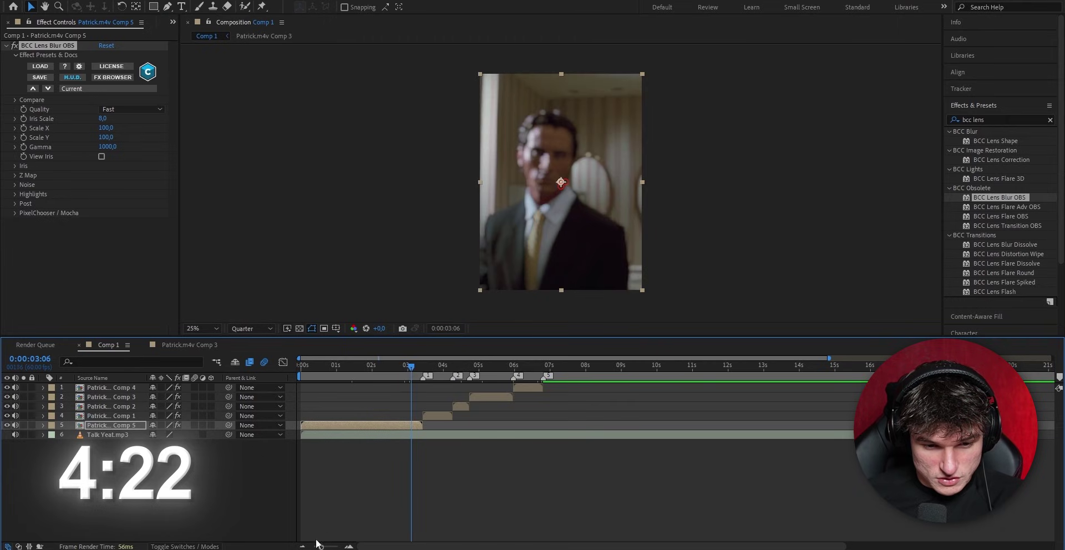
drag(322, 547, 333, 547)
key(s)
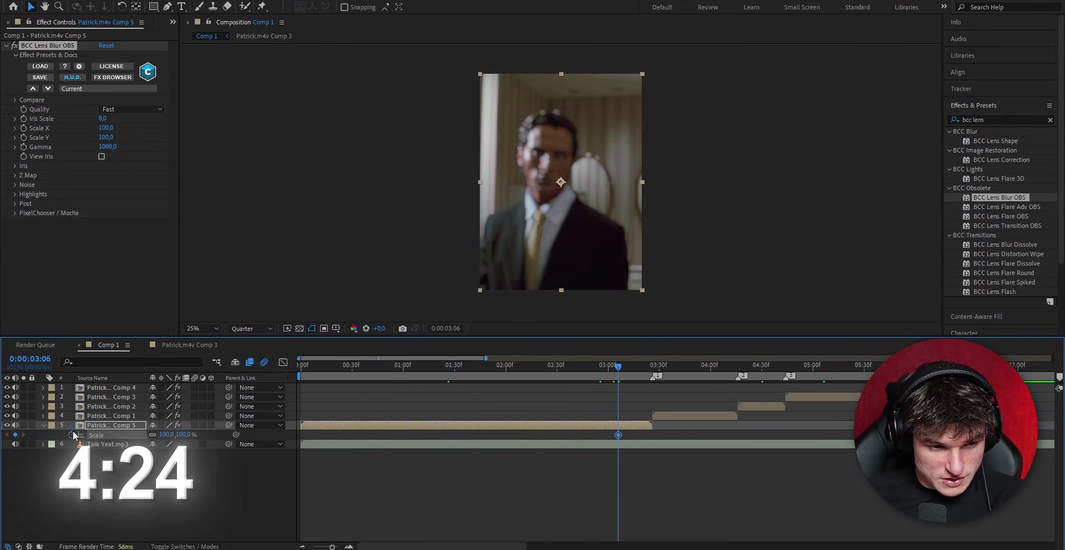
click(608, 437)
drag(620, 436, 613, 437)
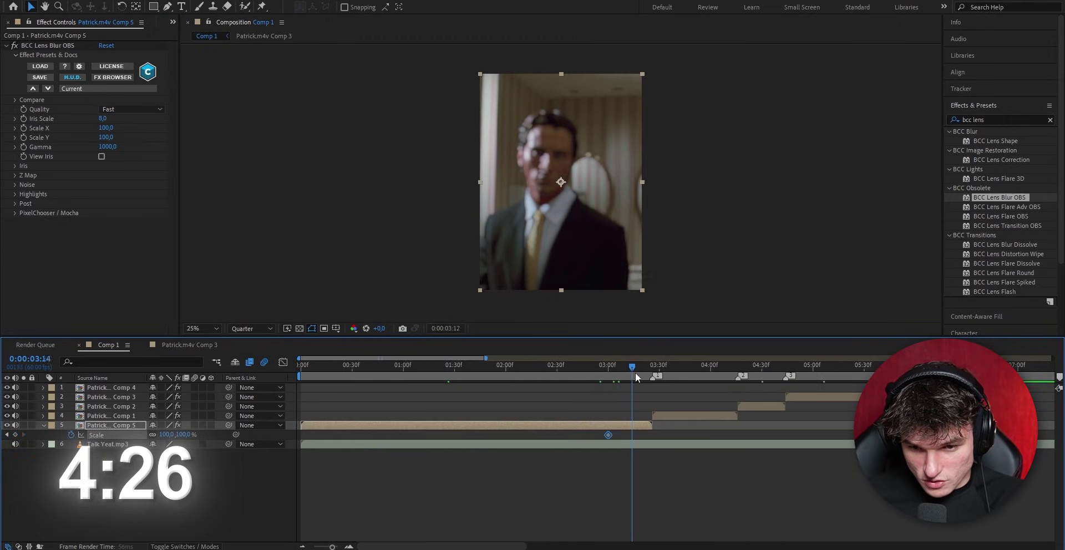
click(652, 372)
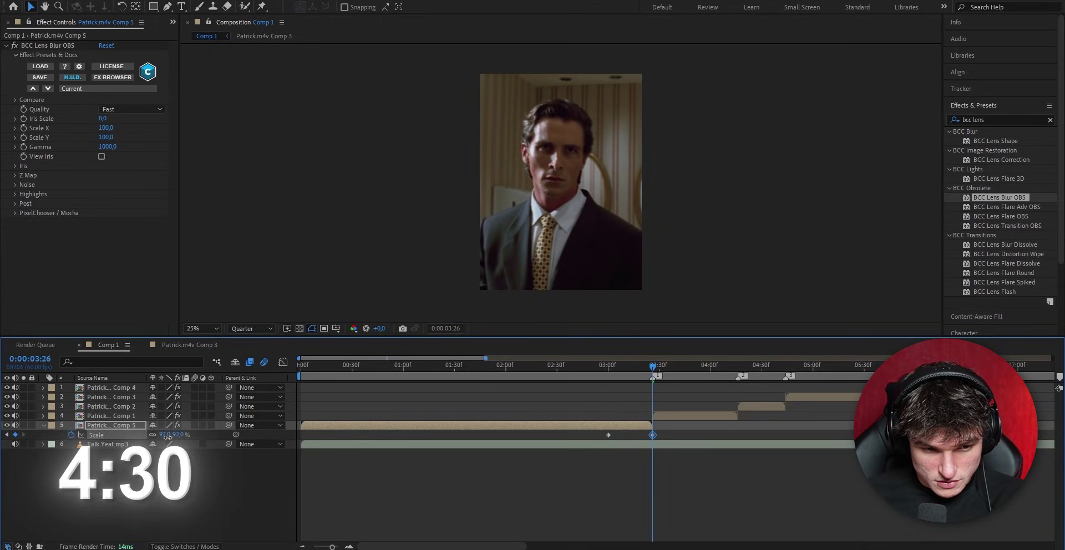
drag(168, 437, 167, 440)
Step: Search the effects for motion and apply Motion Tile to Patrick.m4v Comp 5 with Output Width and Height 250 and Mirror Edges on
click(990, 116)
text(motion)
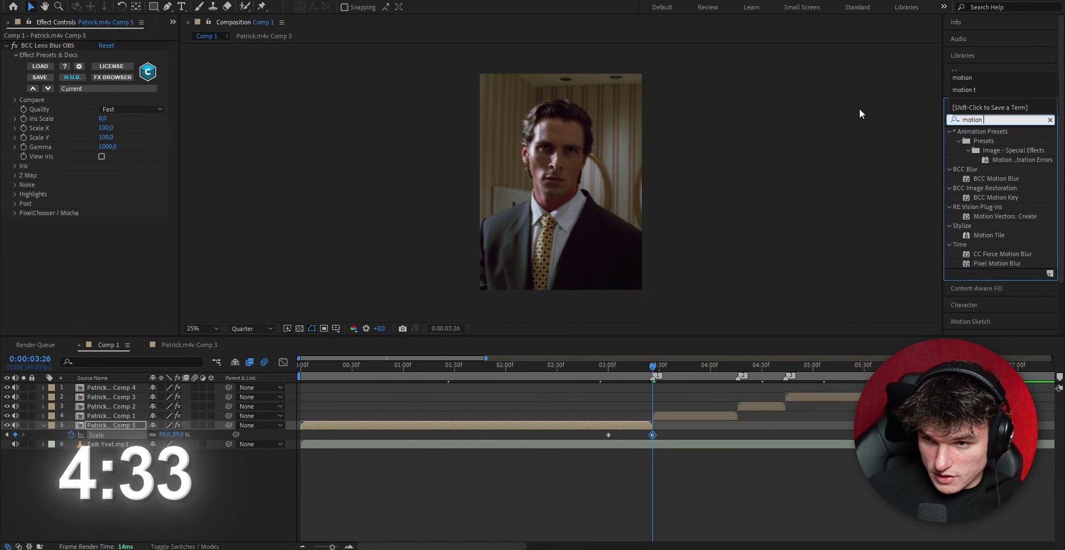
drag(989, 236, 538, 425)
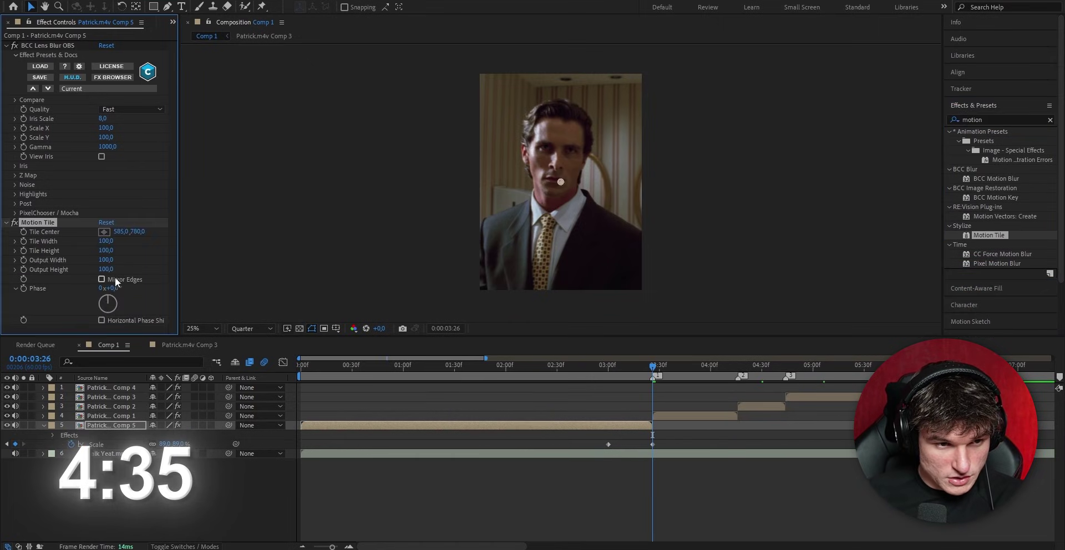
click(110, 270)
text(250)
key(Return)
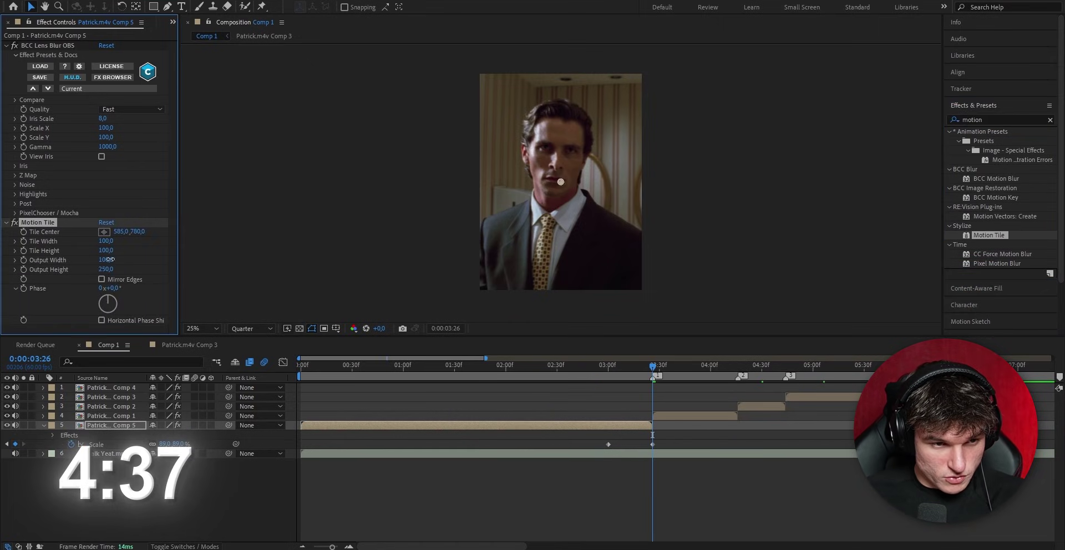
Step: Move the first Scale keyframe of Patrick.m4v Comp 5 slightly earlier and apply Easy Ease to both Scale keyframes
click(623, 367)
drag(608, 445, 583, 445)
drag(666, 440, 579, 448)
right_click(583, 446)
click(749, 475)
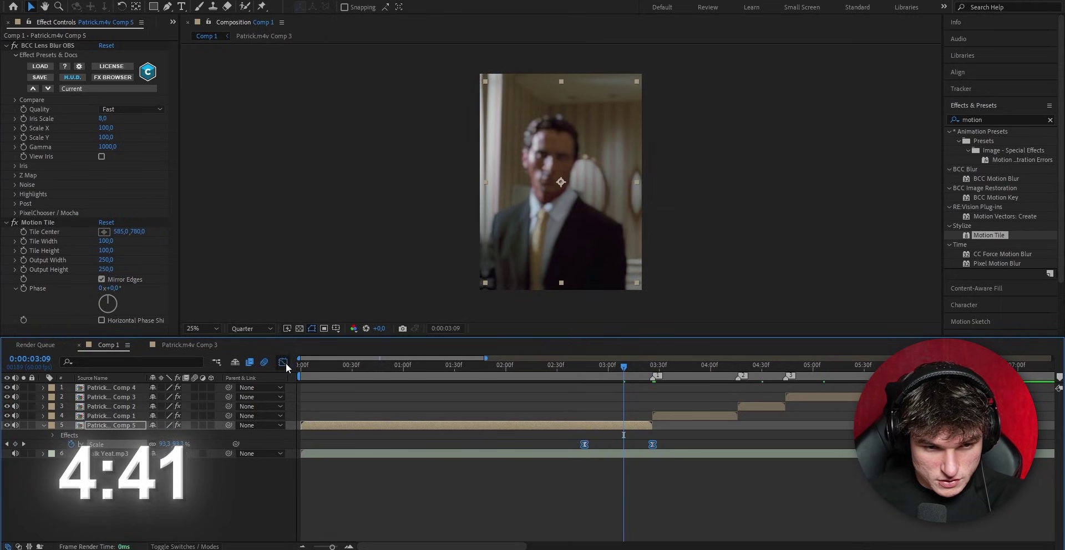
Step: Shape the Scale curve in the graph editor to start flat and drop steeply into marker 1, and close the graph
click(284, 363)
click(584, 393)
drag(614, 391, 641, 379)
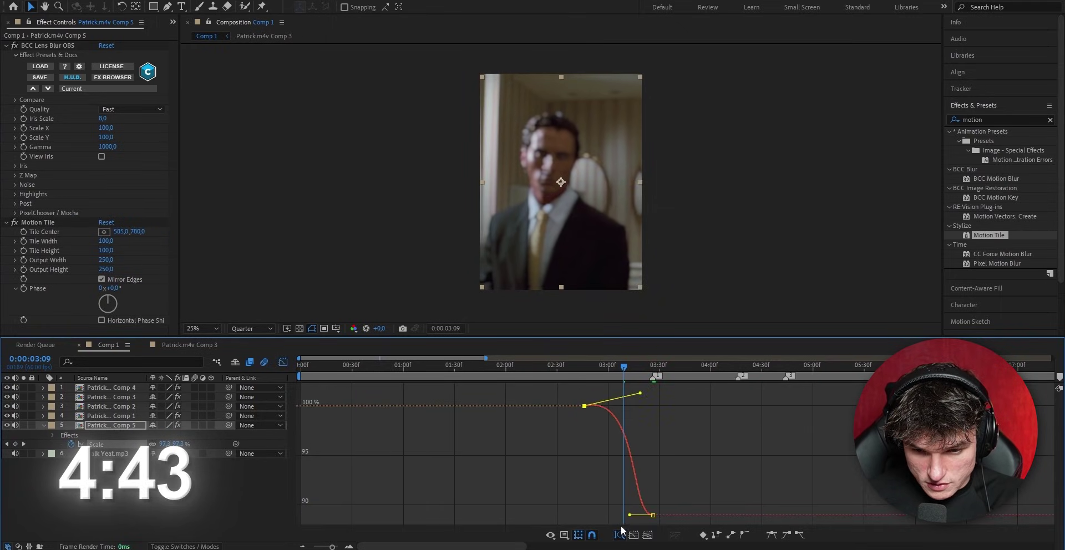
drag(630, 517, 650, 474)
click(641, 388)
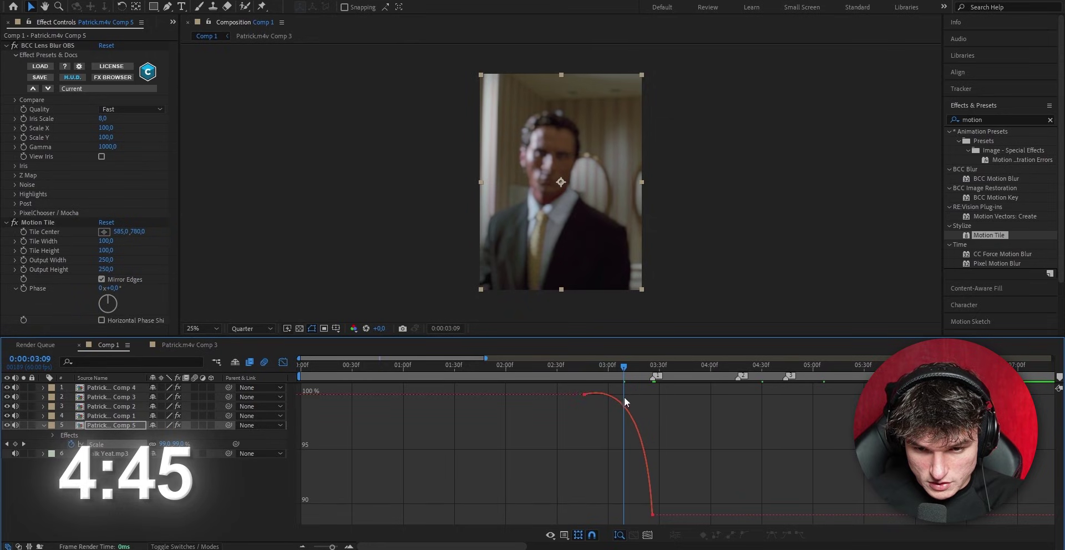
key(shift+F3)
Step: Keyframe the Opacity of Patrick.m4v Comp 5 from 100% at 0:00:03:09 to 58% on marker 1, with Easy Ease on the keyframes
key(t)
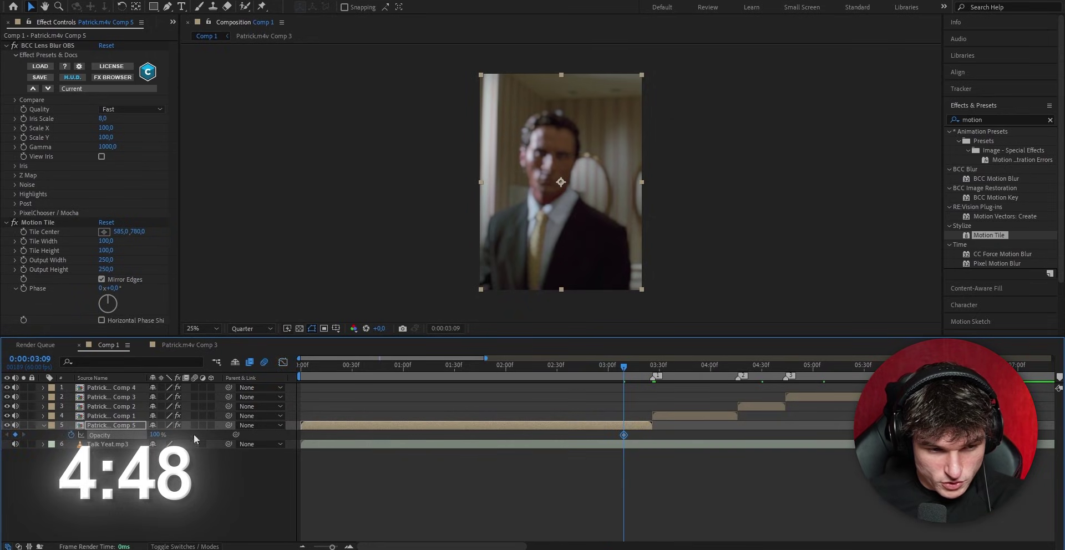
key(k)
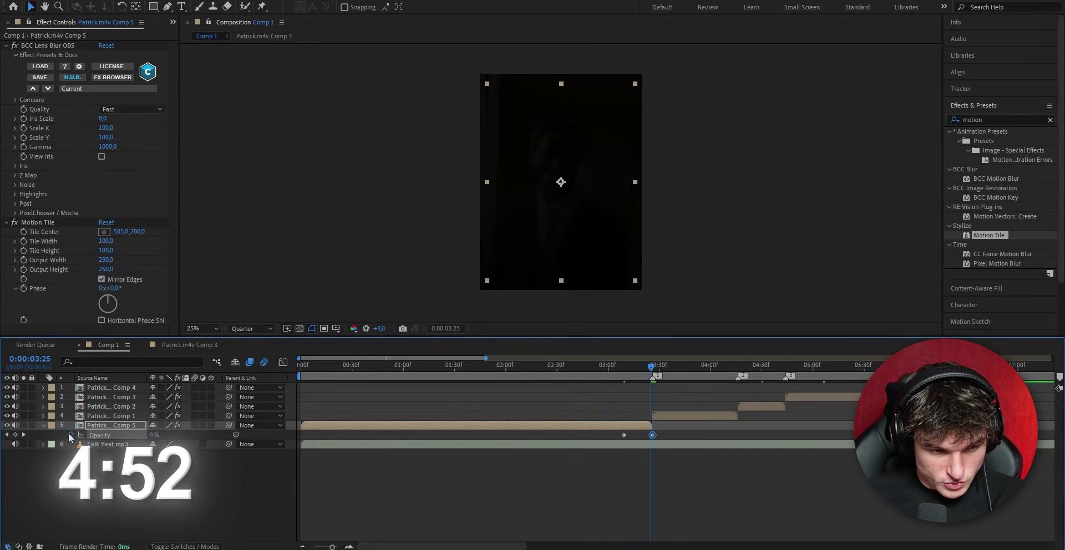
click(24, 436)
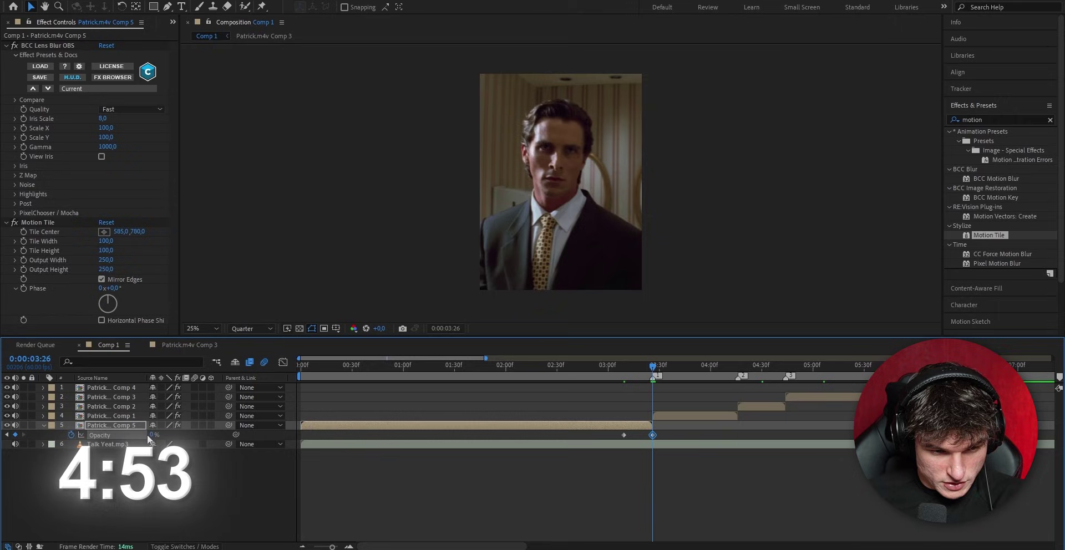
right_click(625, 433)
mouse_move(738, 420)
click(777, 472)
Step: Shape the Opacity curve in the graph editor so it holds near 100% and falls steeply into marker 1
key(shift+F3)
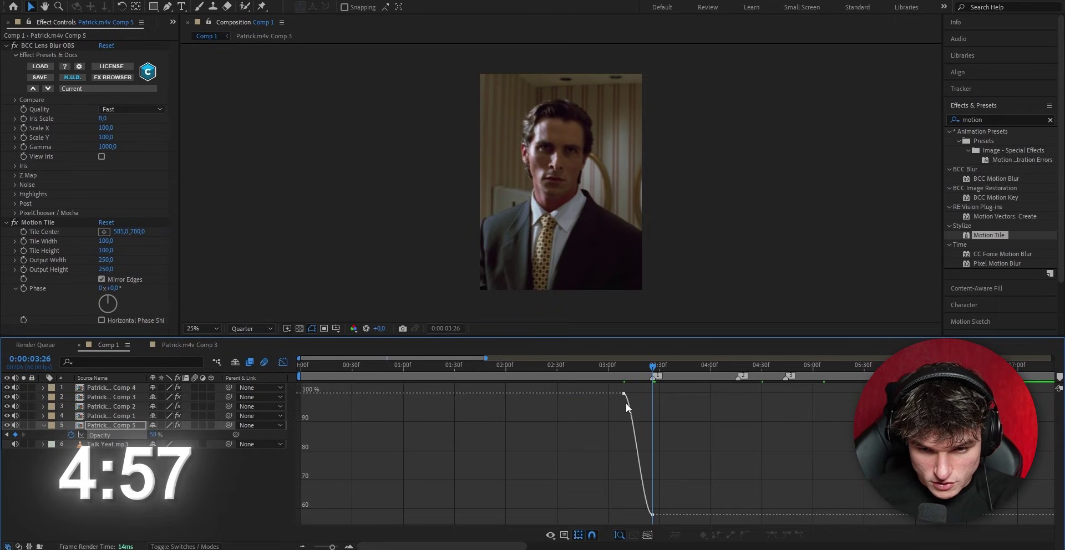
double_click(624, 394)
click(591, 284)
drag(634, 393, 655, 394)
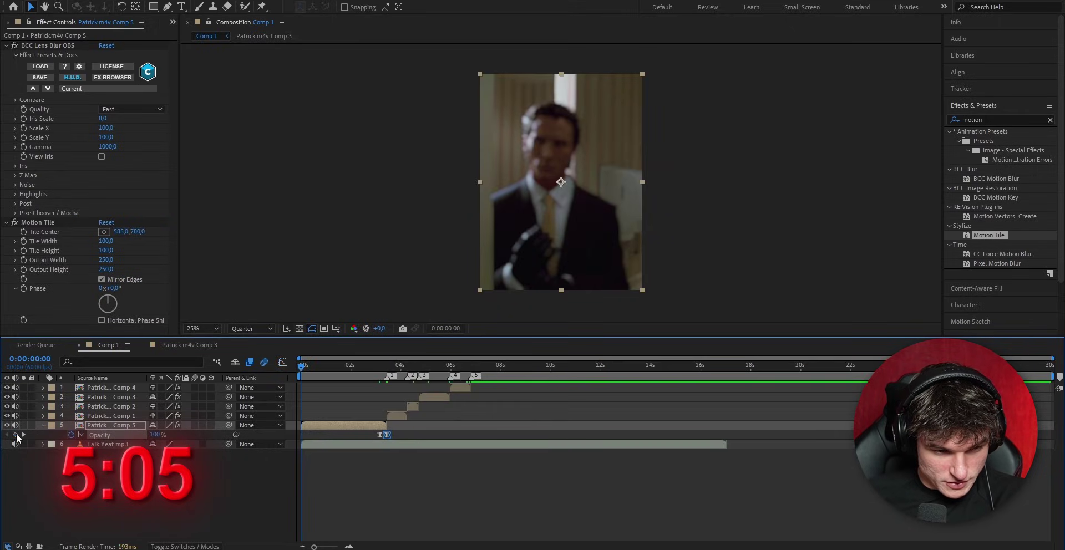
Step: Keyframe a fade-in on Patrick.m4v Comp 5, with Opacity 0% at 0:00:00:00 rising to 100% about half a second in
click(16, 435)
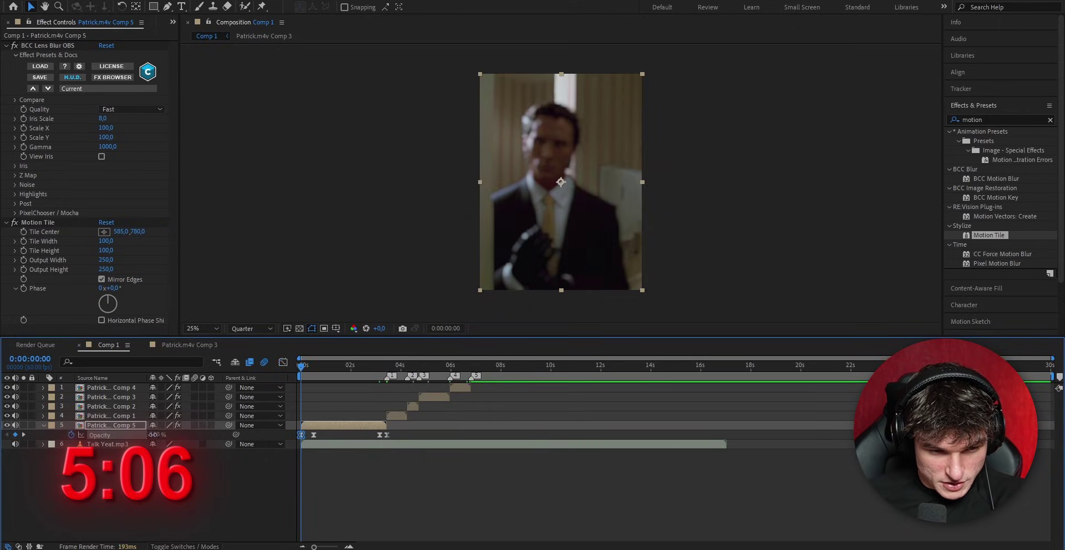
drag(153, 435, 83, 436)
click(552, 498)
Step: Pre-compose Patrick.m4v Comp 1 to Comp 4 together and place a duplicate of that pre-comp directly after it, starting at marker 5
click(460, 388)
shift+click(390, 415)
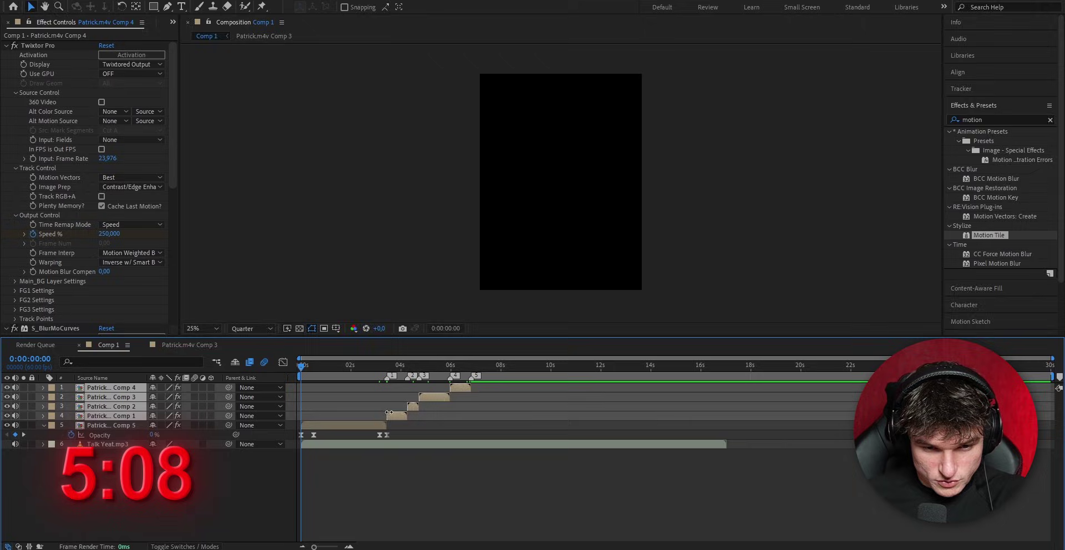
key(ctrl+shift+c)
click(445, 318)
key(ctrl+d)
drag(421, 388, 503, 399)
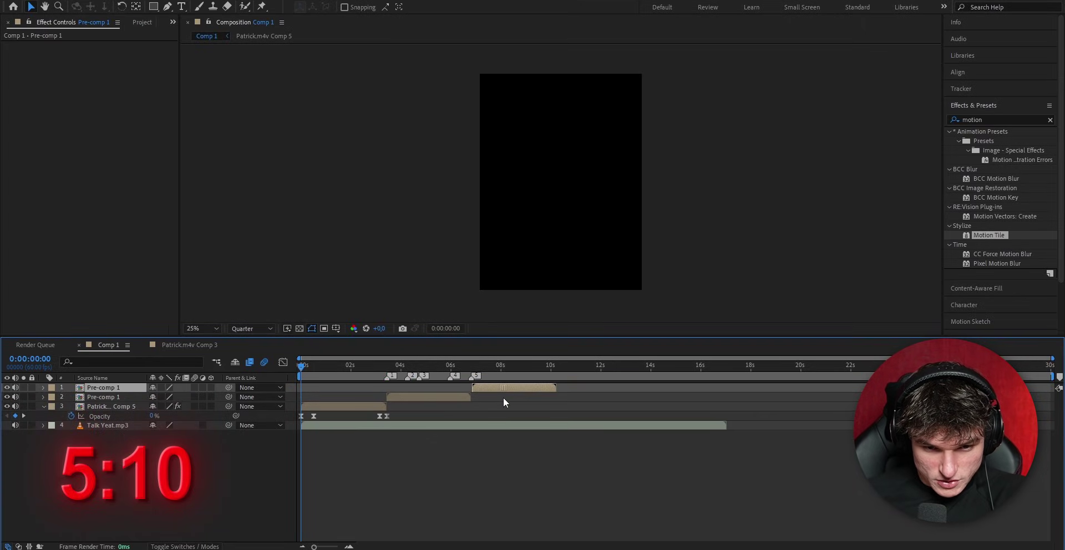
Step: Shift the duplicated Pre-comp 1 layer to start exactly at marker 5, directly where the first Pre-comp 1 ends
click(472, 366)
drag(314, 547, 355, 546)
drag(713, 388, 657, 389)
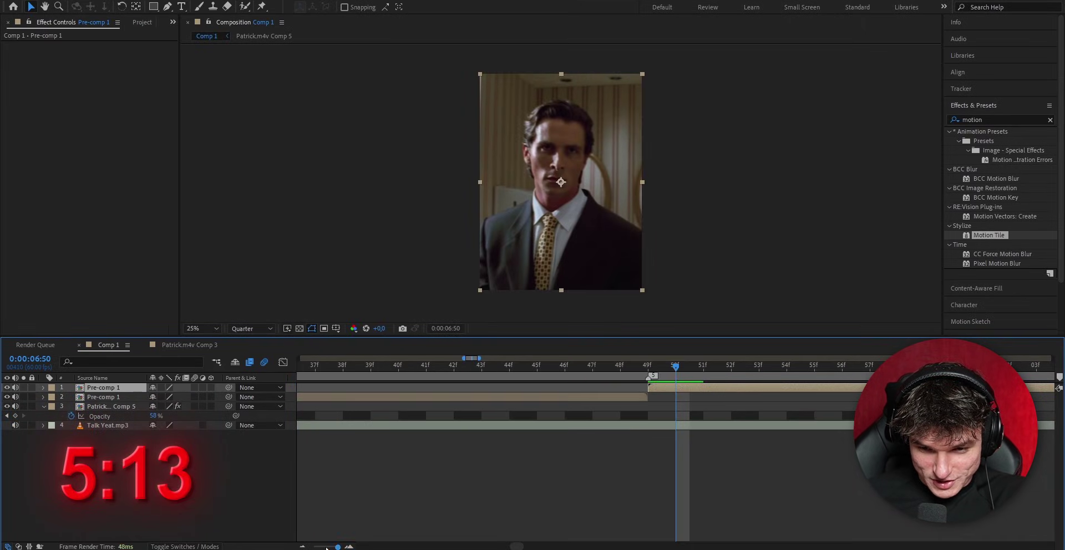
Step: Set the work area end to the end of the second Pre-comp 1 and trim the composition to the work area
drag(326, 549, 304, 548)
key(o)
key(n)
key(ctrl+shift+x)
Step: Add a black solid beneath the Patrick clips, directly above the Talk Yeat.mp3 layer
click(518, 366)
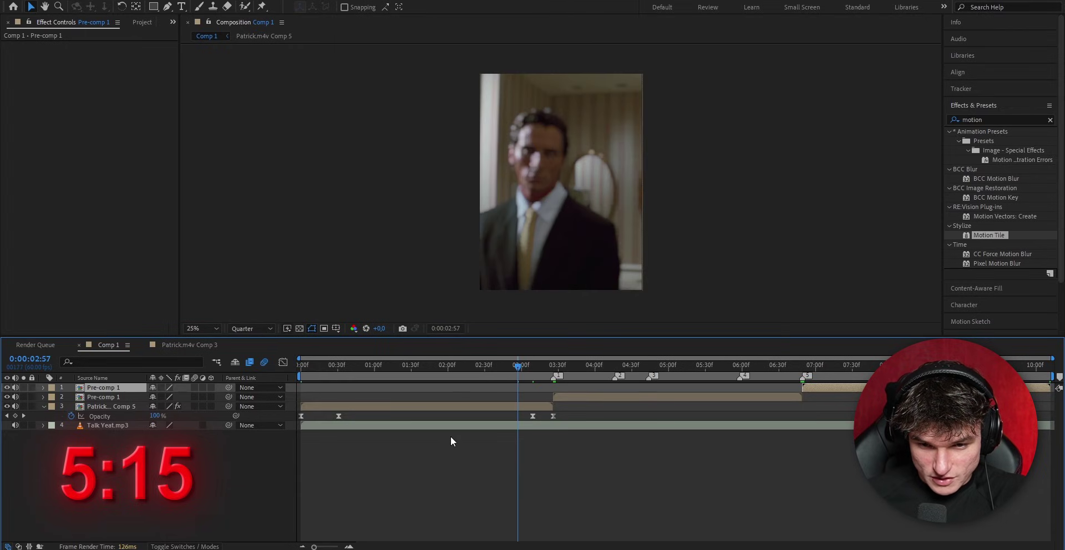
key(ctrl+y)
key(Return)
Step: Add the text "rdylt09" over the lower half of the frame, move its layer above all others and centre it horizontally
key(ctrl+t)
click(592, 240)
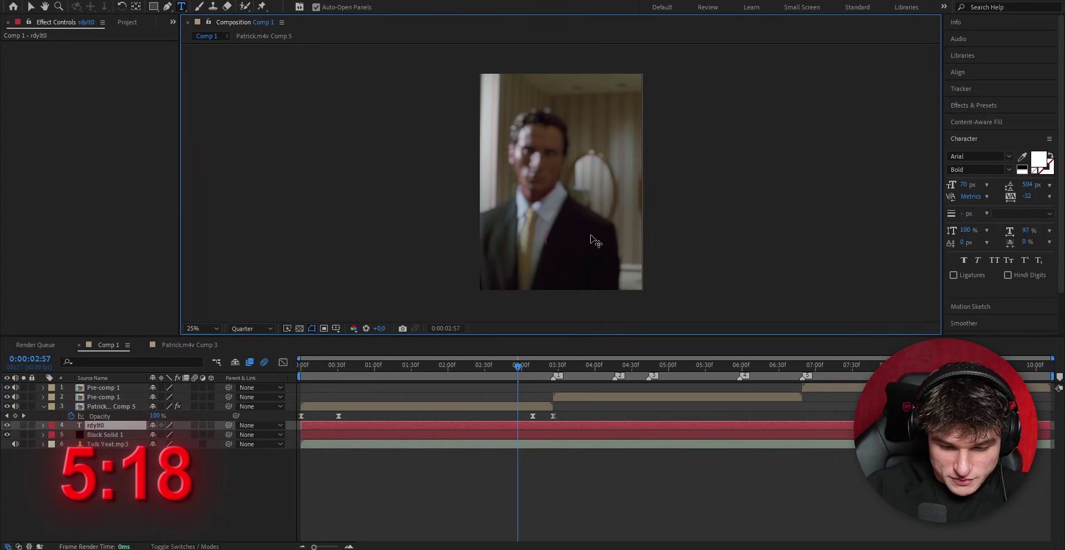
drag(134, 432, 128, 389)
click(958, 72)
Step: Set the blending mode of the rdylt09 text layer to Overlay
click(176, 546)
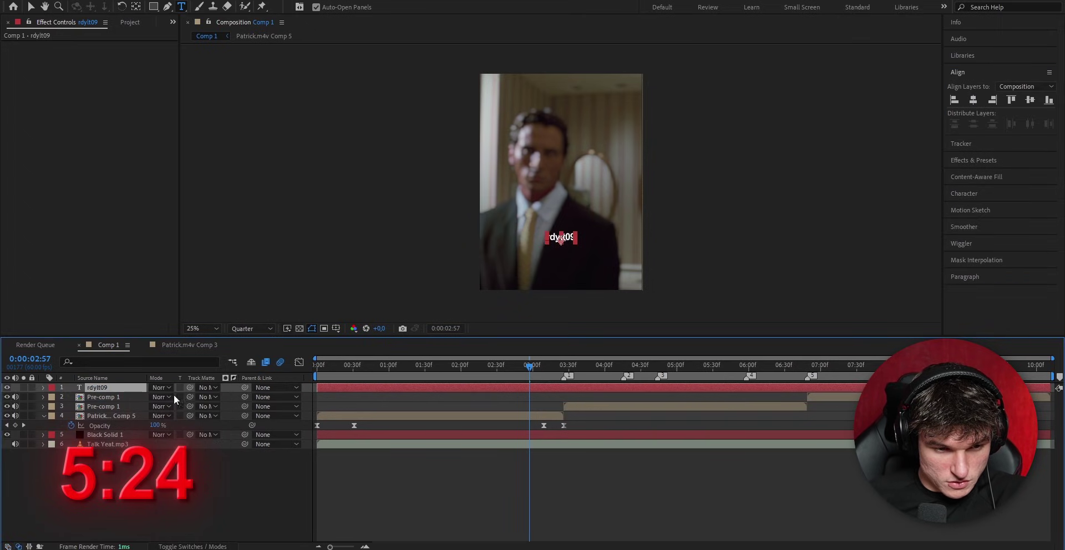
click(161, 388)
click(194, 271)
Step: Apply the Drop Shadow effect to the rdylt09 text layer and adjust its distance, with opacity 100% and softness 5
click(984, 160)
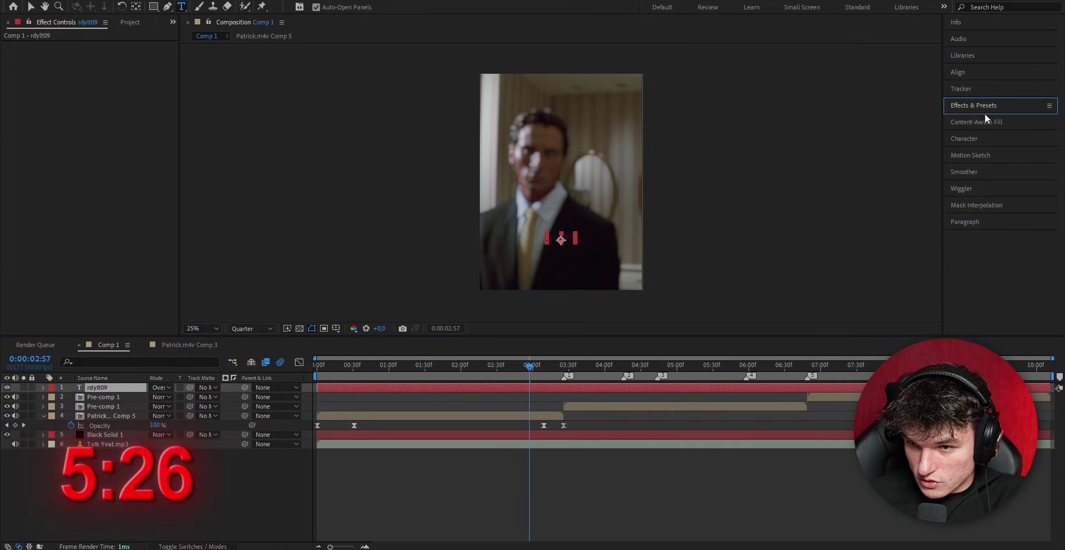
text(drop shad)
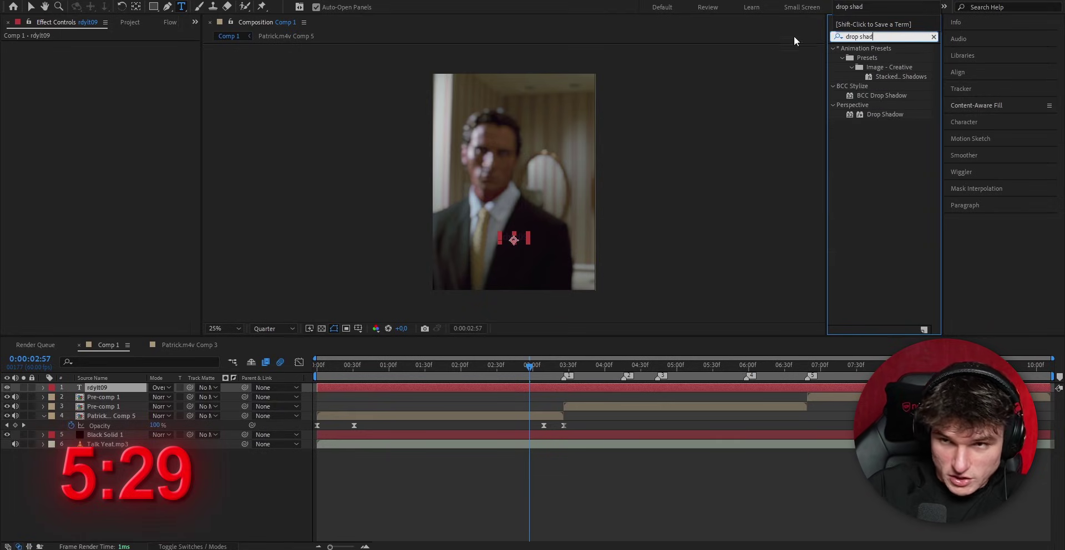
double_click(885, 114)
click(115, 105)
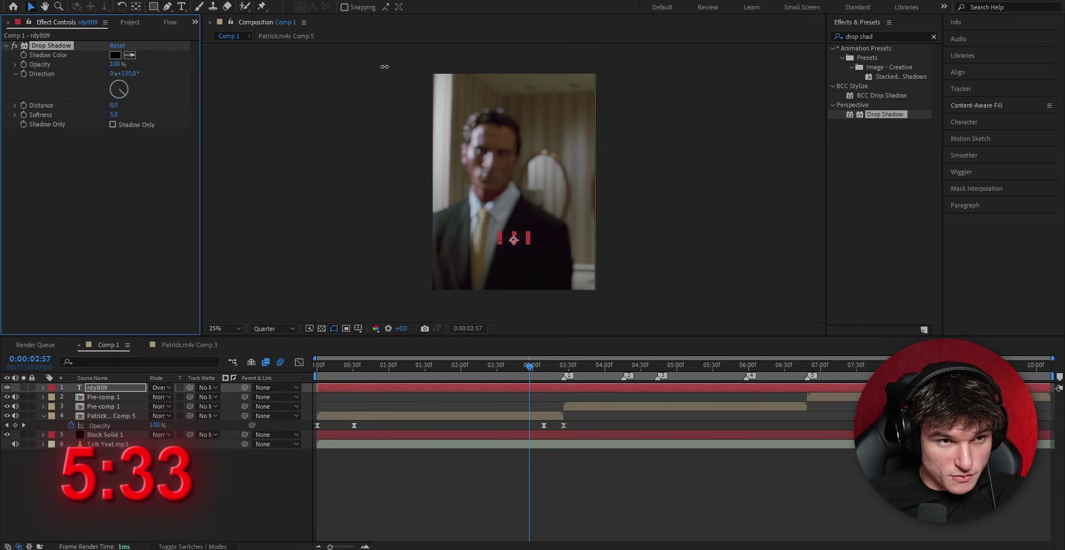